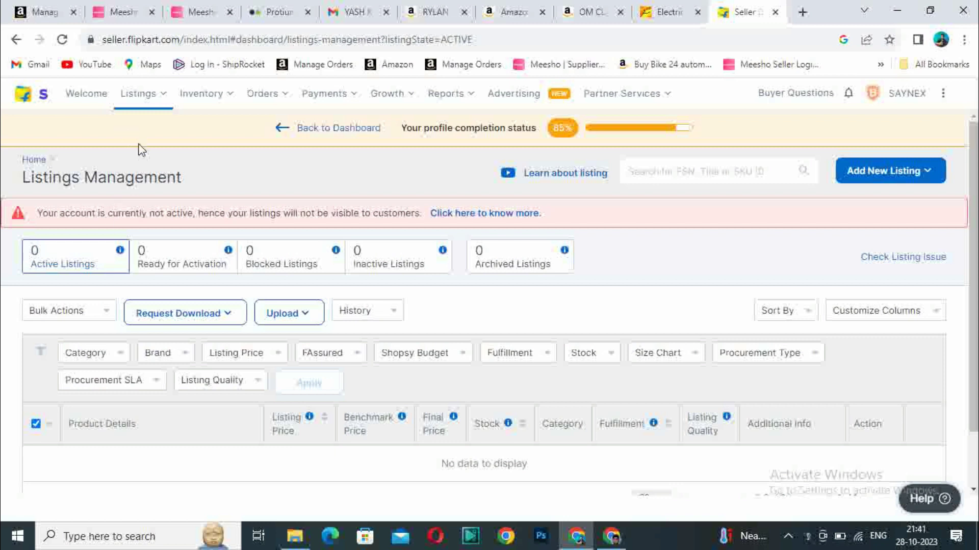
Start adding a new single listing from the seller's listings management page and dismiss the vertical search tip.
click(139, 94)
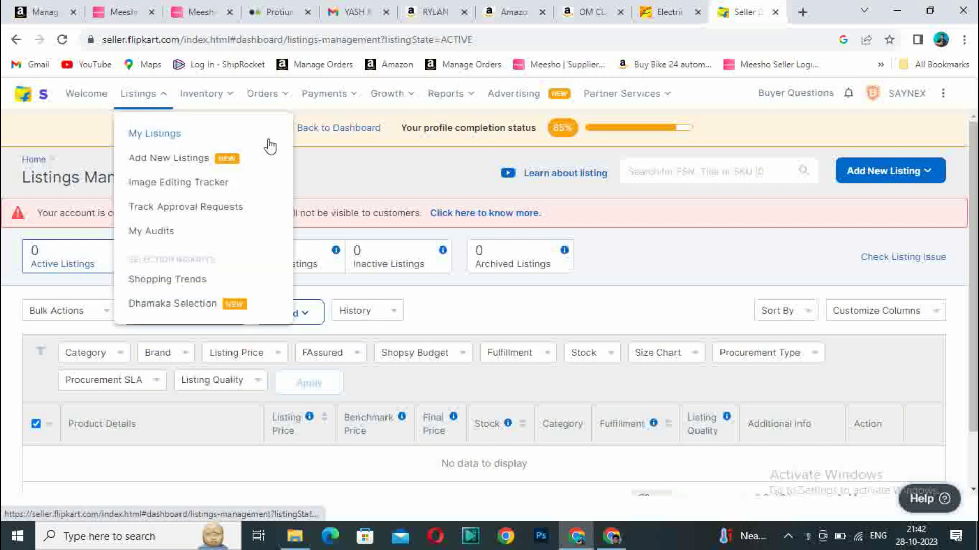
mouse_move(141, 97)
click(160, 136)
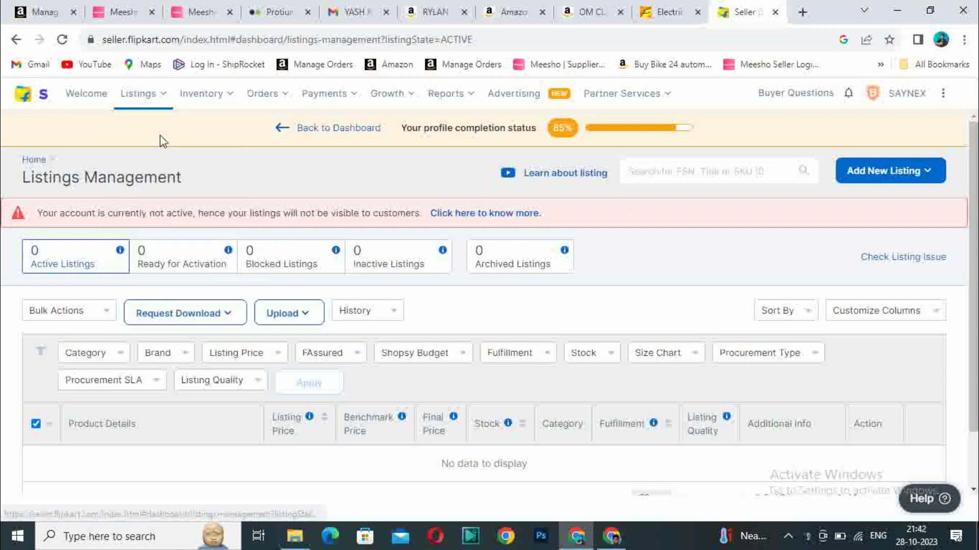
click(899, 179)
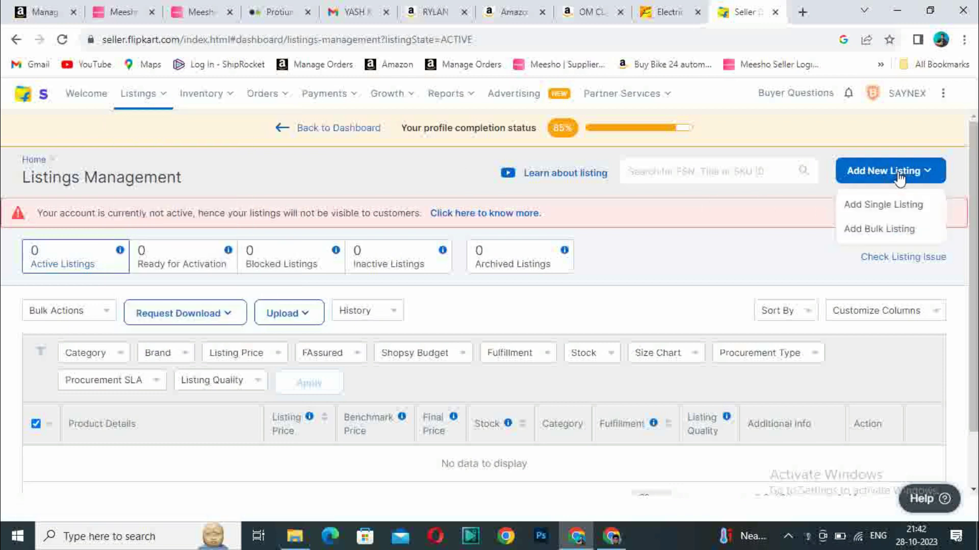
click(884, 210)
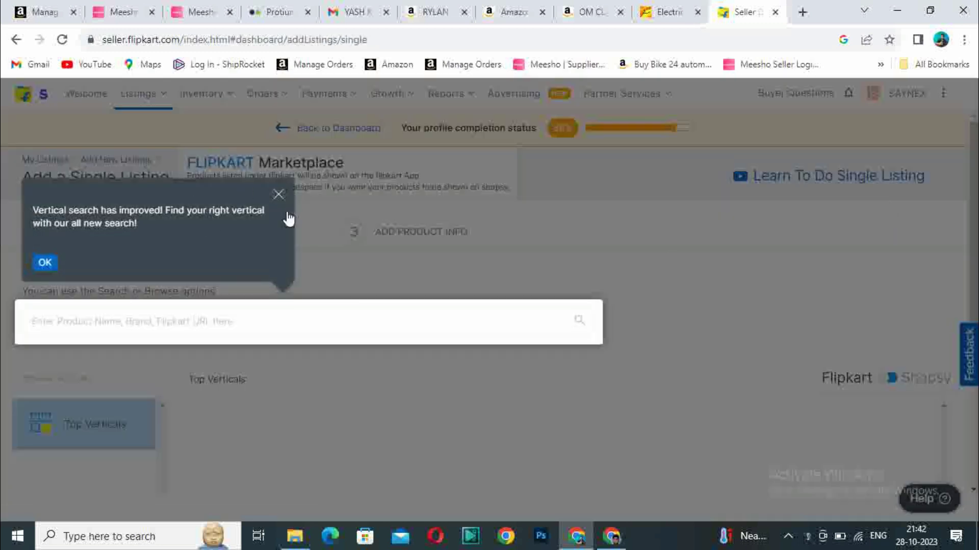
click(278, 197)
Search the verticals for "Vegetable Rack" and choose Household Care & Supplies / Home Organizers & Storage / Fruit & Vegetable Baskets.
scroll(247, 349, down, 3)
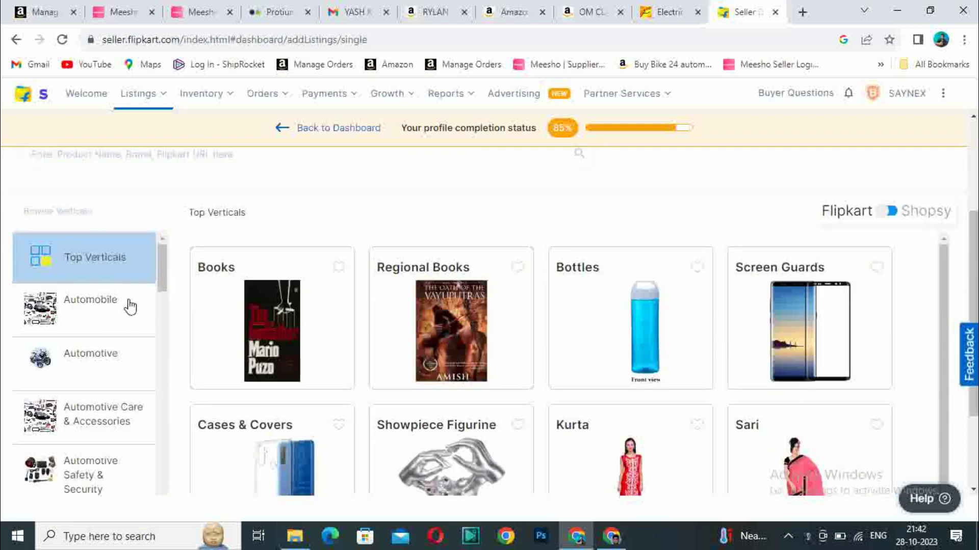
scroll(157, 273, down, 8)
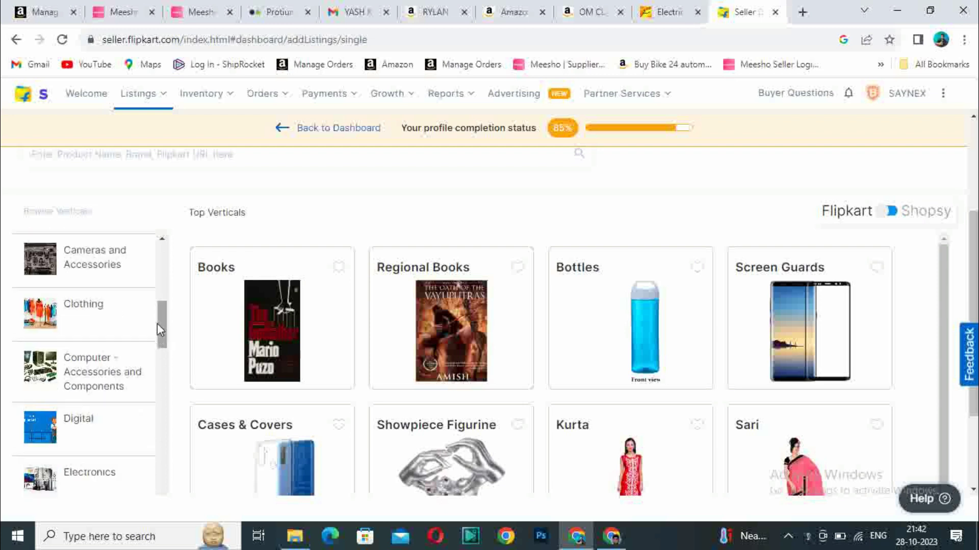
scroll(163, 342, down, 1)
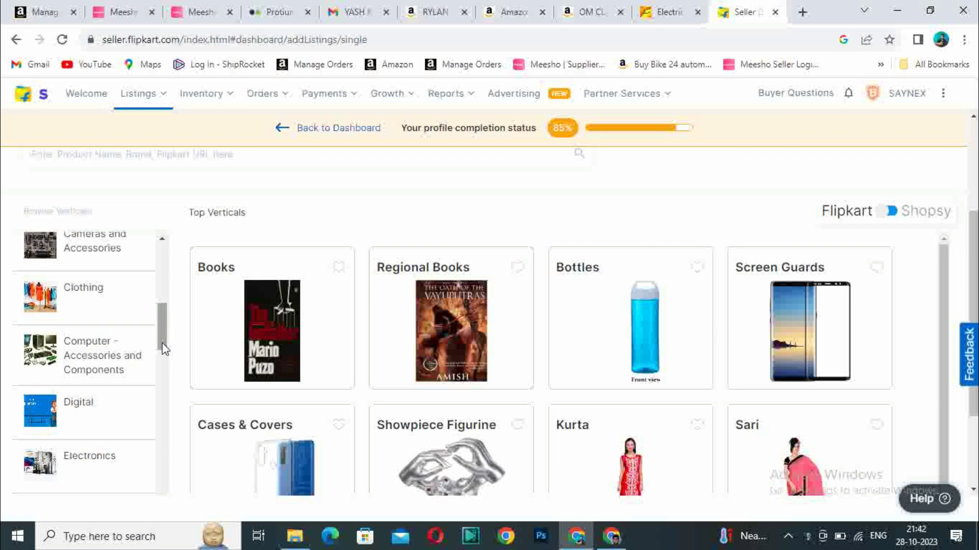
drag(163, 347, 168, 248)
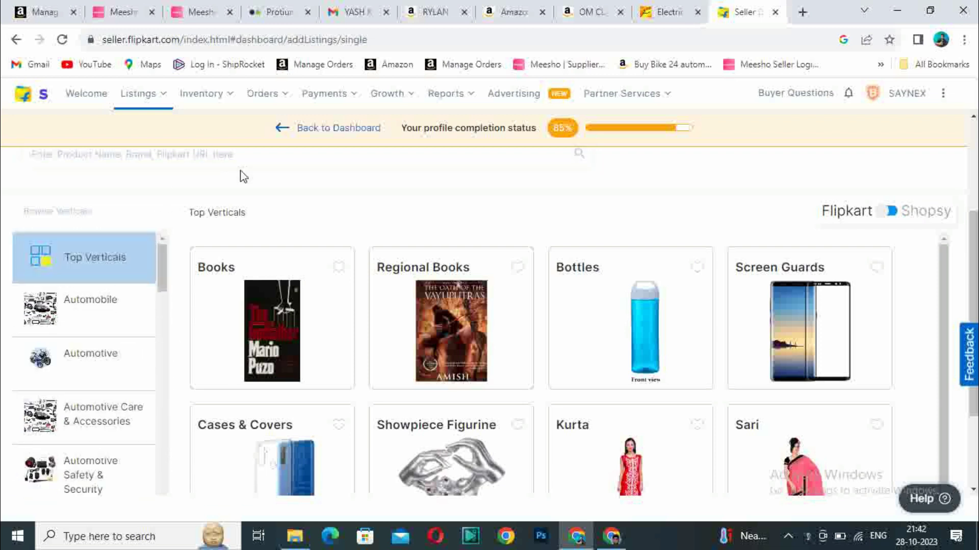
scroll(223, 309, up, 3)
click(224, 326)
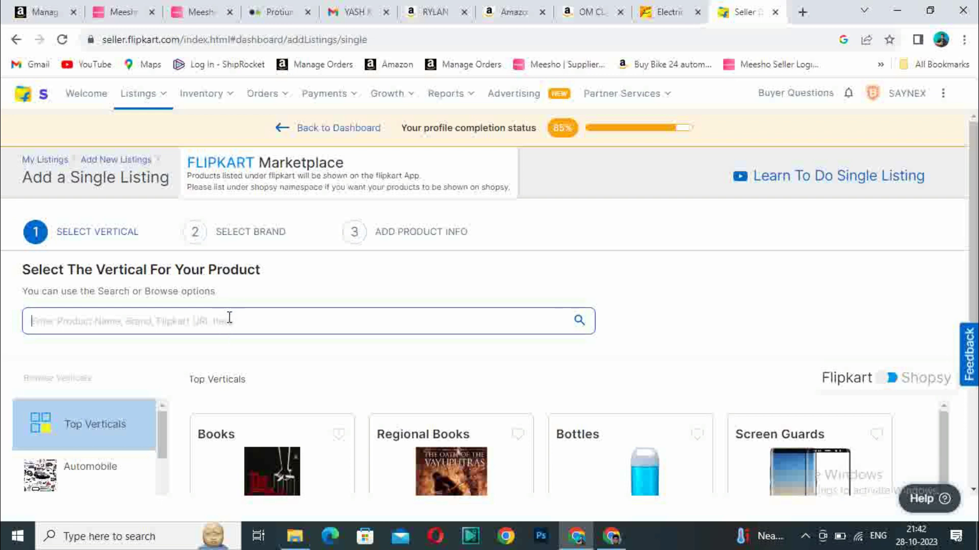
text(Vegetable RackV)
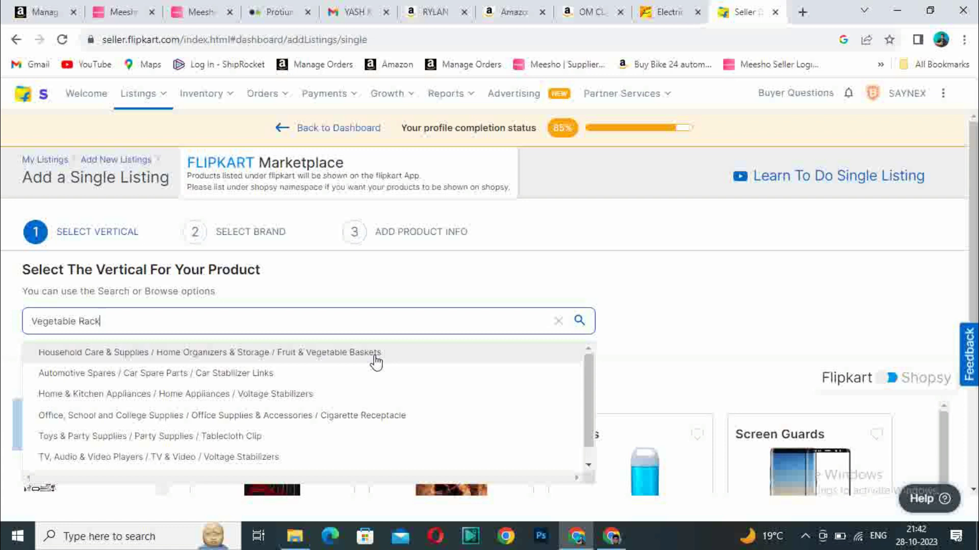
click(376, 360)
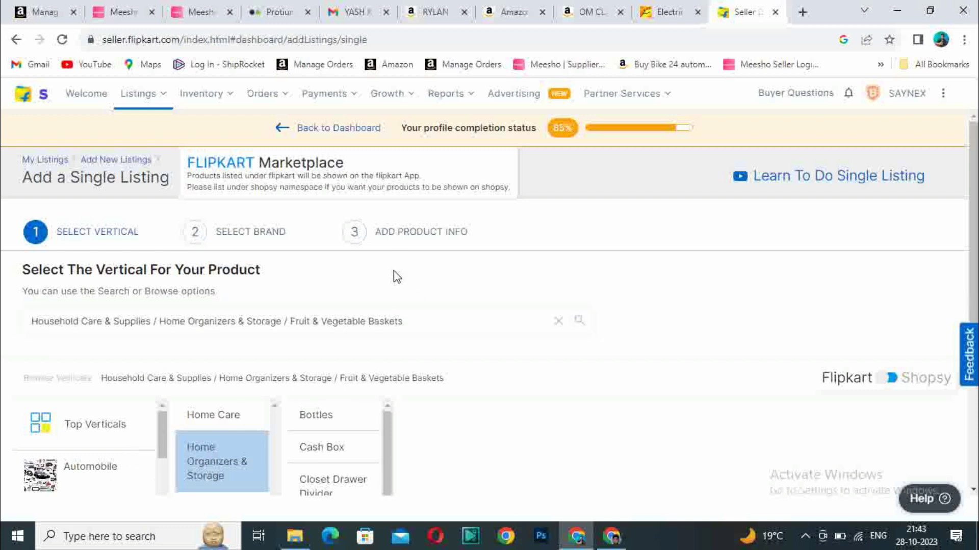
Browse the vertical categories manually, opening Electronics and Mobile, Tablets and Accessories.
scroll(393, 271, down, 3)
scroll(77, 357, down, 3)
scroll(71, 394, down, 5)
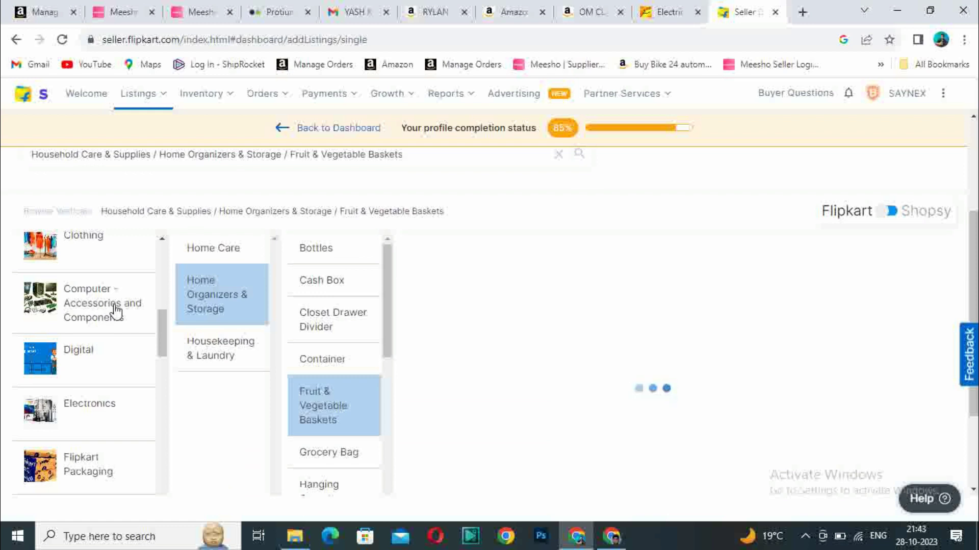
click(94, 426)
scroll(92, 407, down, 5)
scroll(91, 394, down, 6)
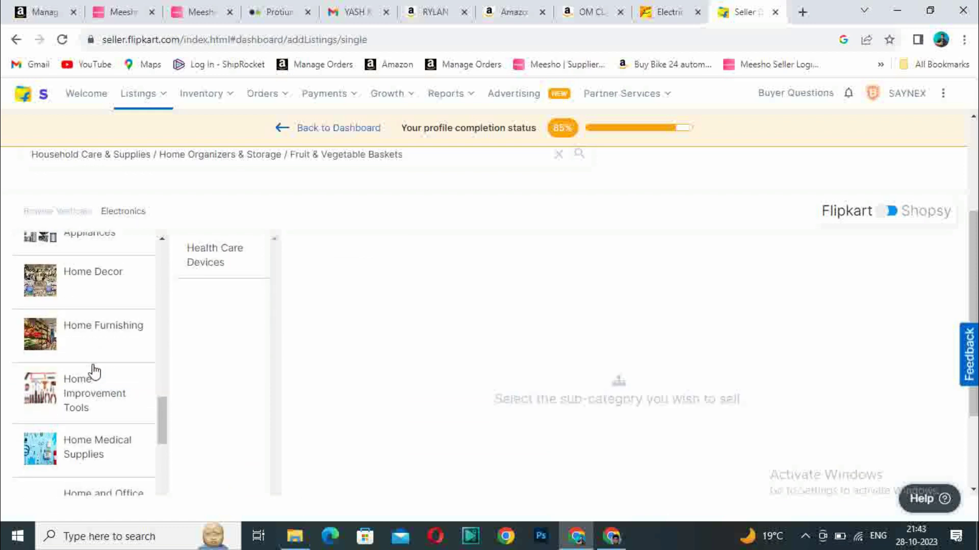
scroll(92, 371, up, 3)
scroll(93, 371, down, 3)
scroll(94, 372, down, 6)
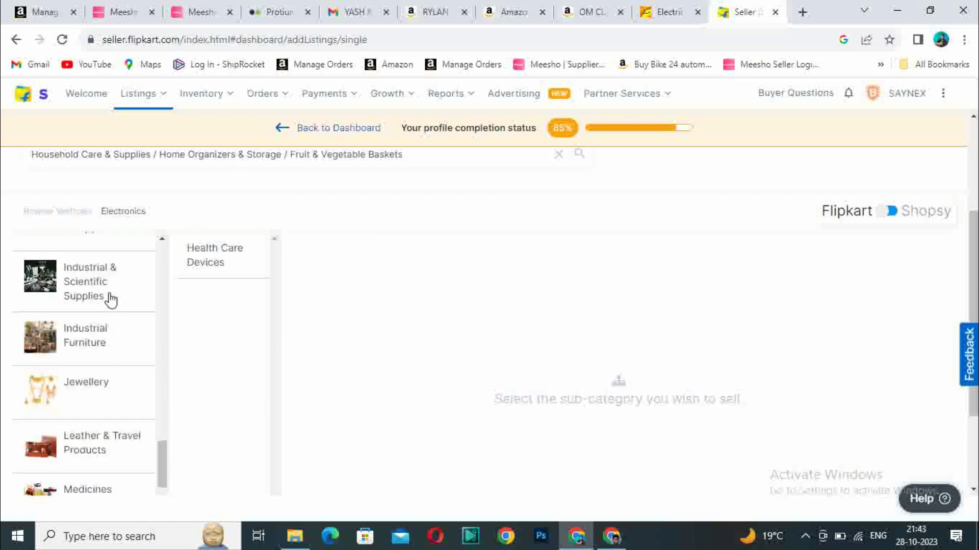
scroll(109, 387, down, 1)
scroll(109, 401, down, 2)
click(108, 394)
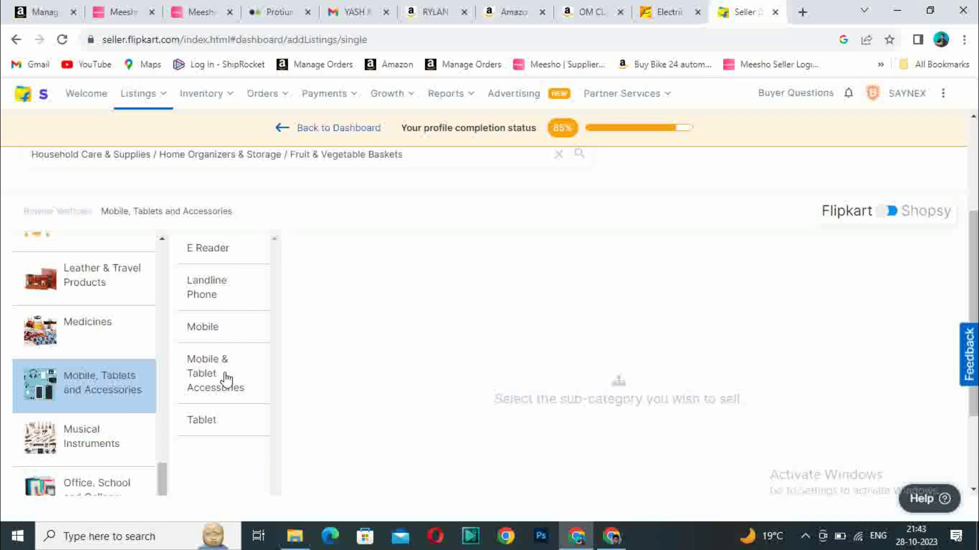
scroll(188, 339, up, 3)
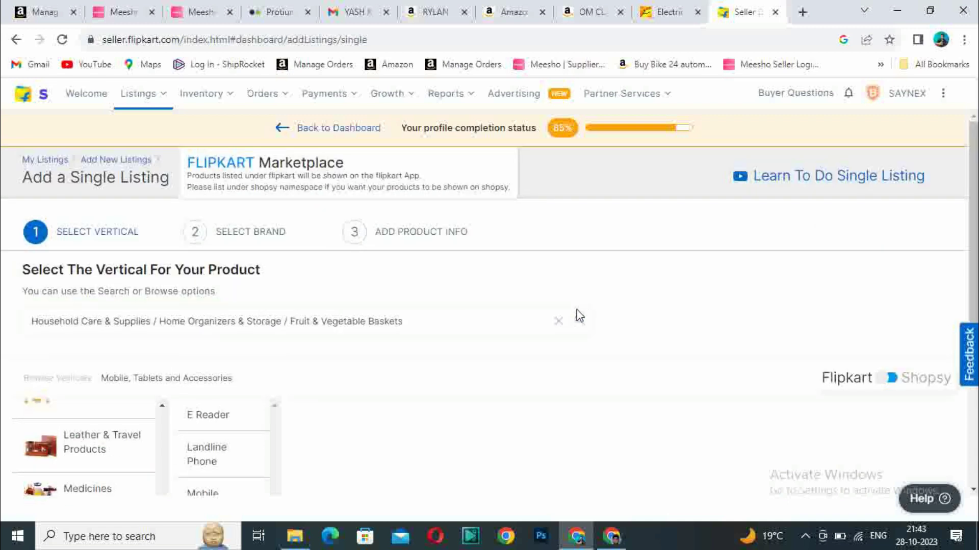
Search for "Vegetable Rack" again and reselect the Fruit & Vegetable Baskets vertical under Home Organizers & Storage.
click(436, 321)
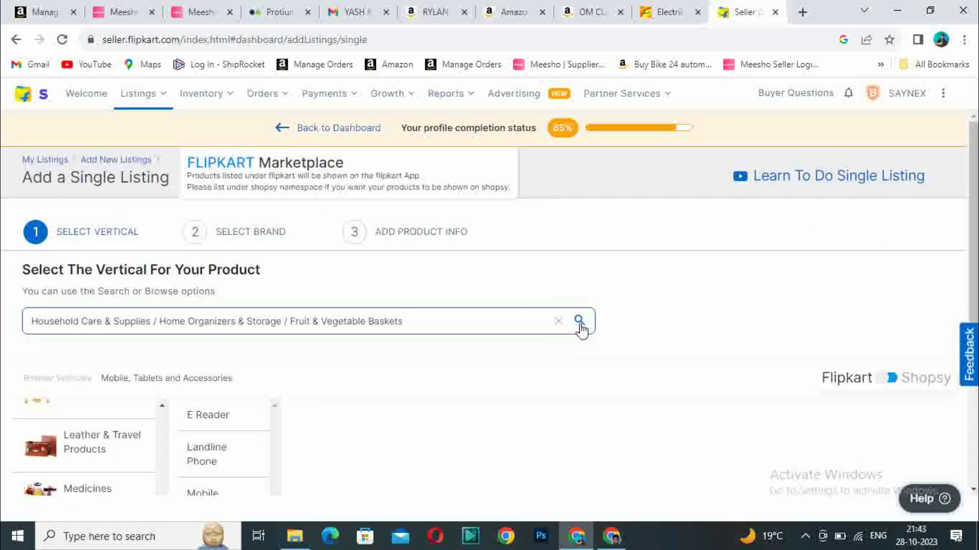
click(404, 319)
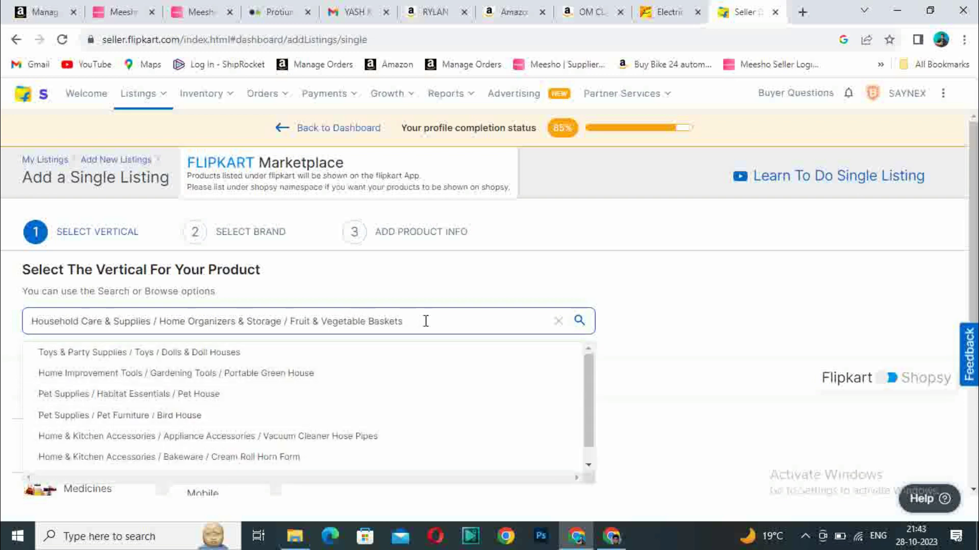
click(584, 326)
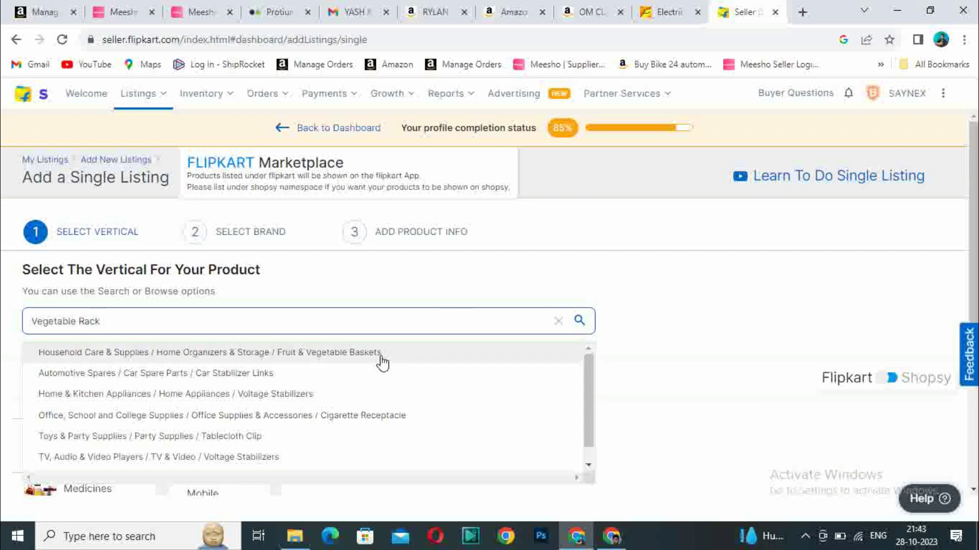
click(328, 353)
scroll(718, 353, down, 3)
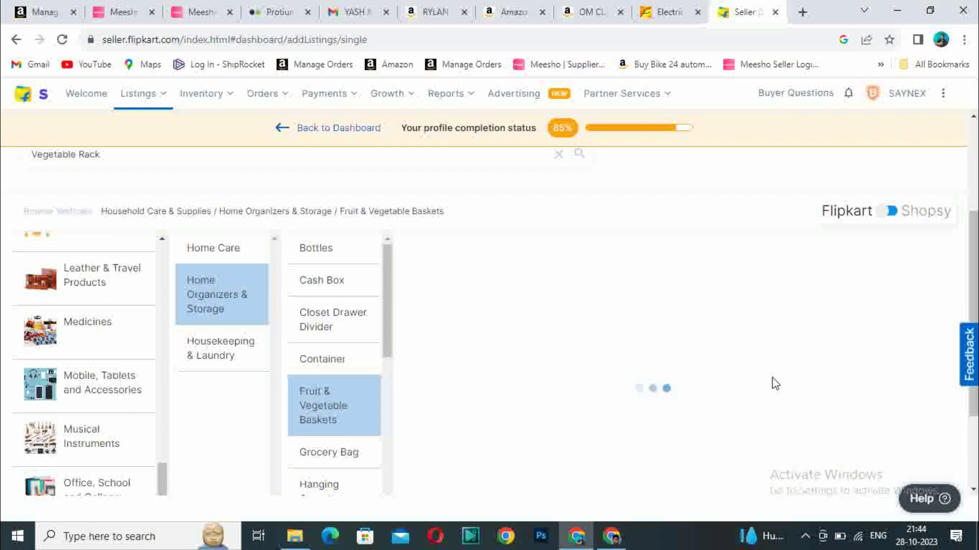
scroll(816, 306, up, 1)
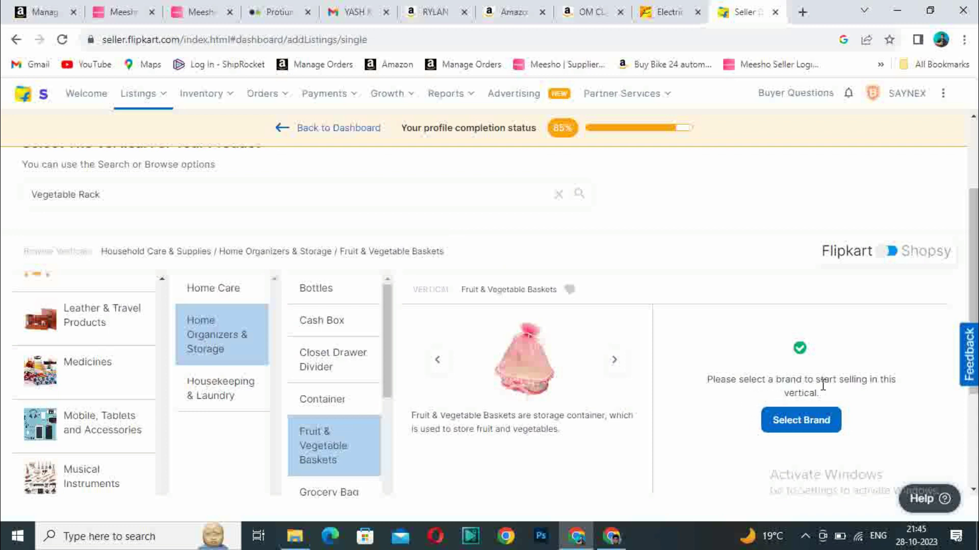
Proceed to brand selection, check the brand name "Remore" and create a new listing under it.
click(812, 426)
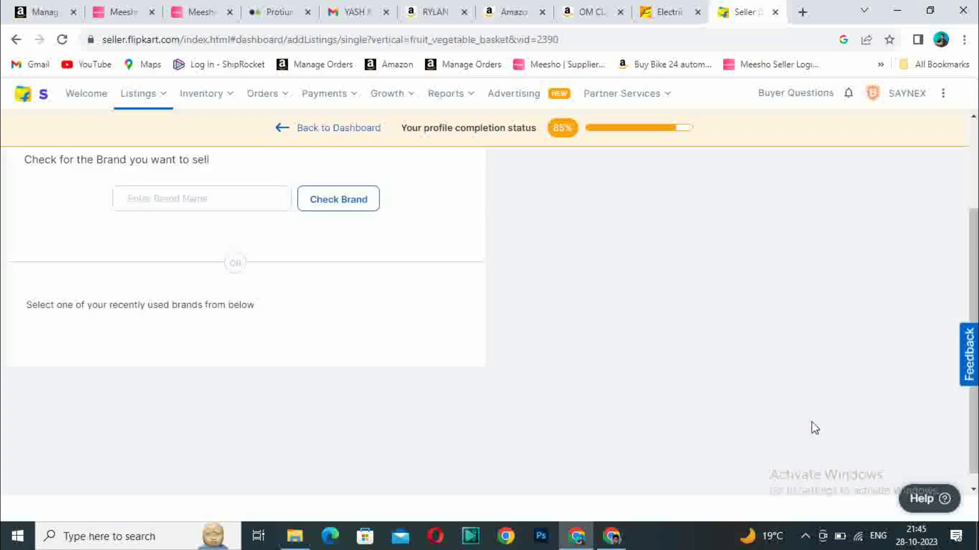
click(235, 200)
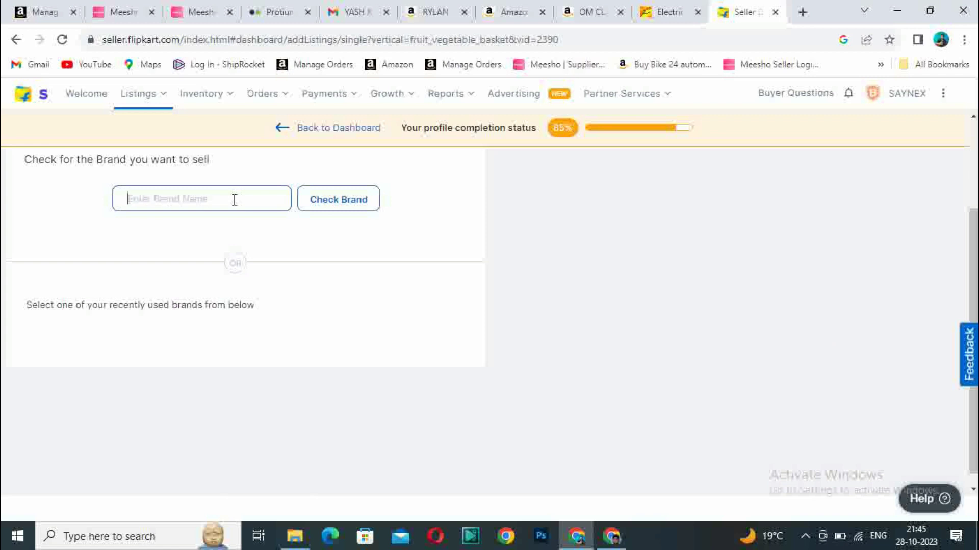
text(Remore)
click(313, 200)
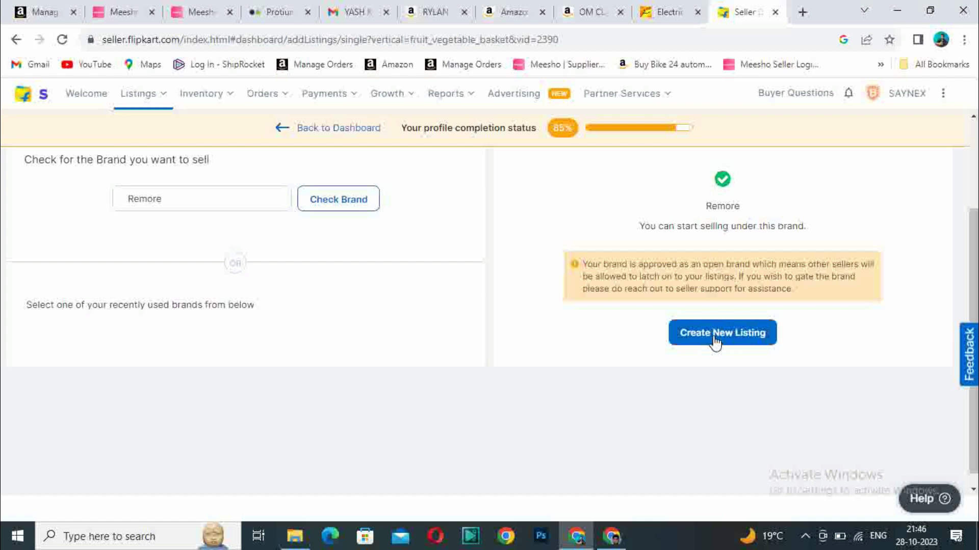
click(740, 336)
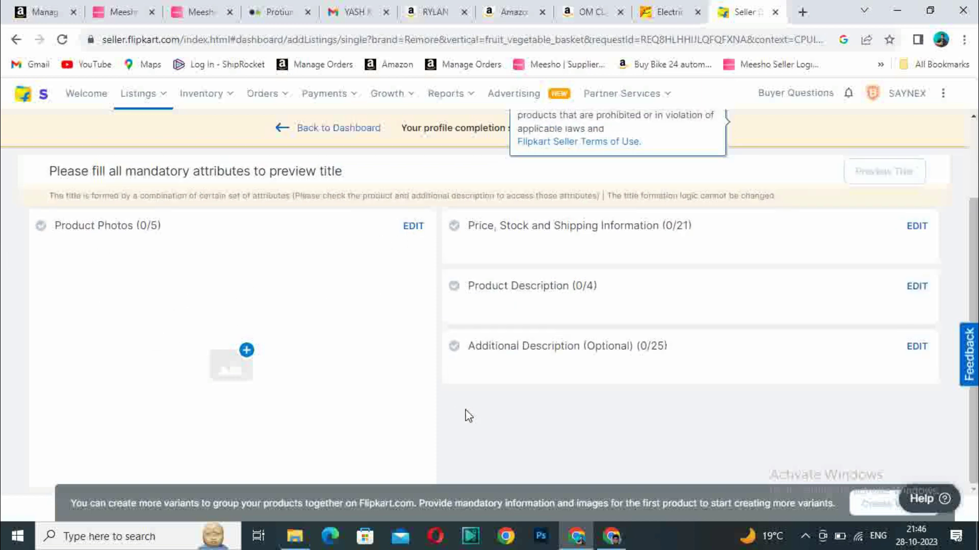
Open the product photos for editing and upload the blue four-tier rack image as the Front View photo.
click(413, 228)
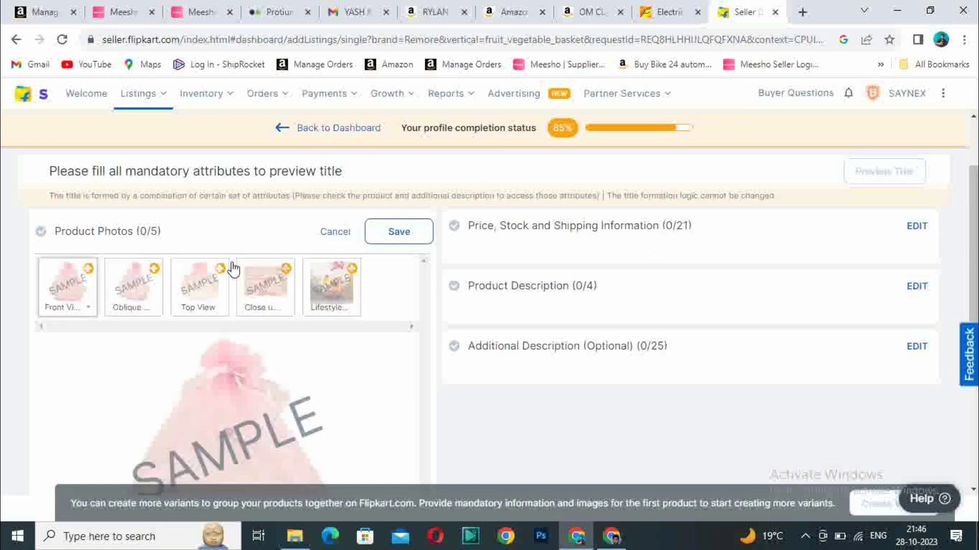
scroll(144, 375, down, 3)
scroll(260, 321, up, 3)
scroll(256, 321, up, 1)
mouse_move(59, 285)
scroll(311, 286, down, 5)
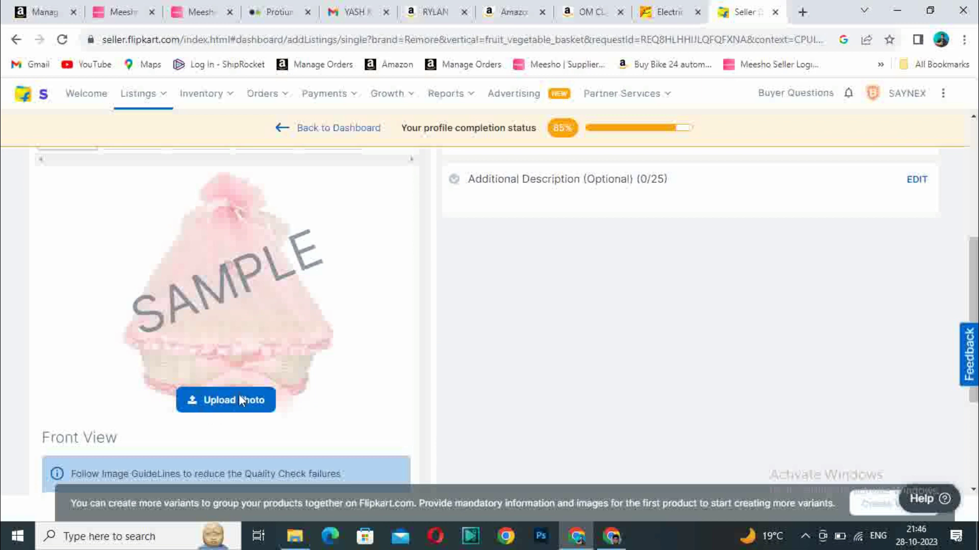
click(238, 398)
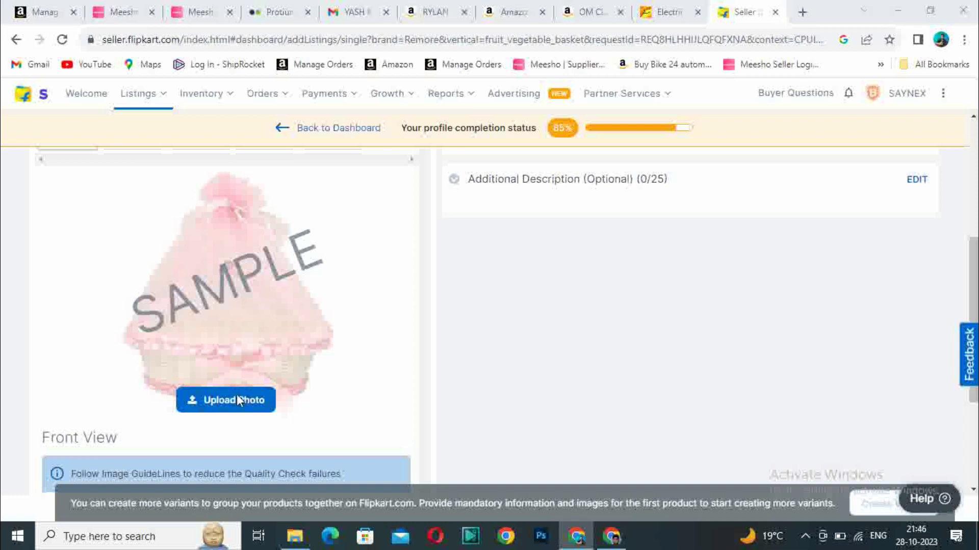
key(Return)
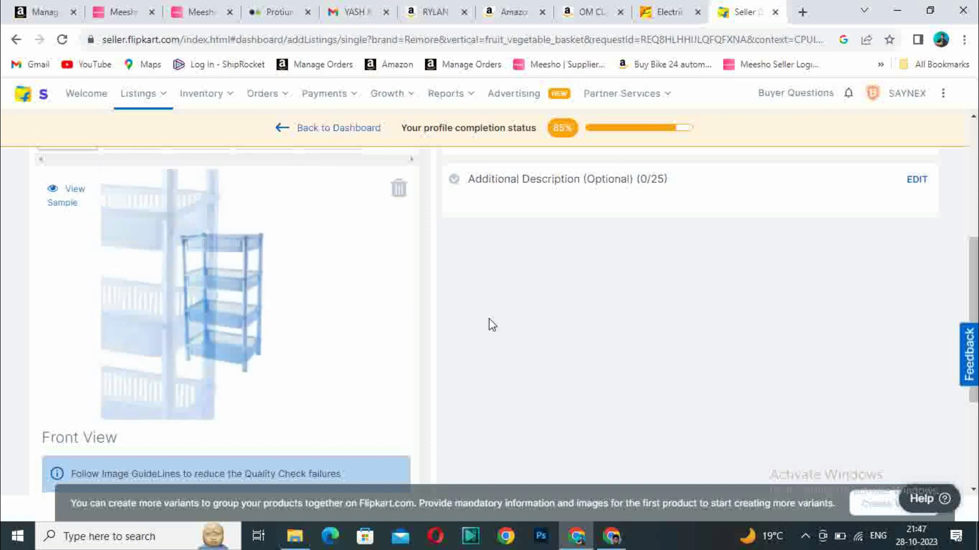
Open the price, stock and shipping information for editing and set the Seller SKU ID to "Pack Of 1 Stand 4 Rack Blue".
scroll(485, 332, up, 3)
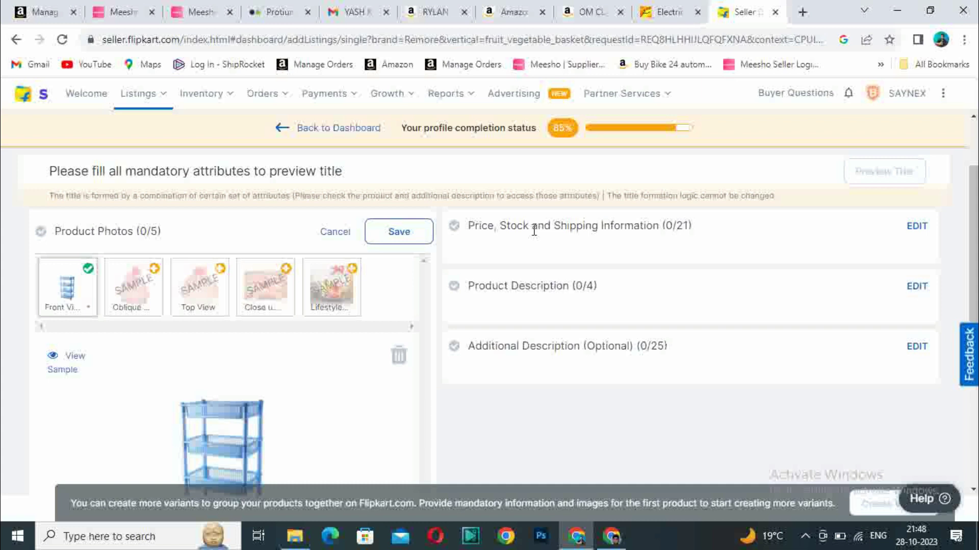
click(916, 228)
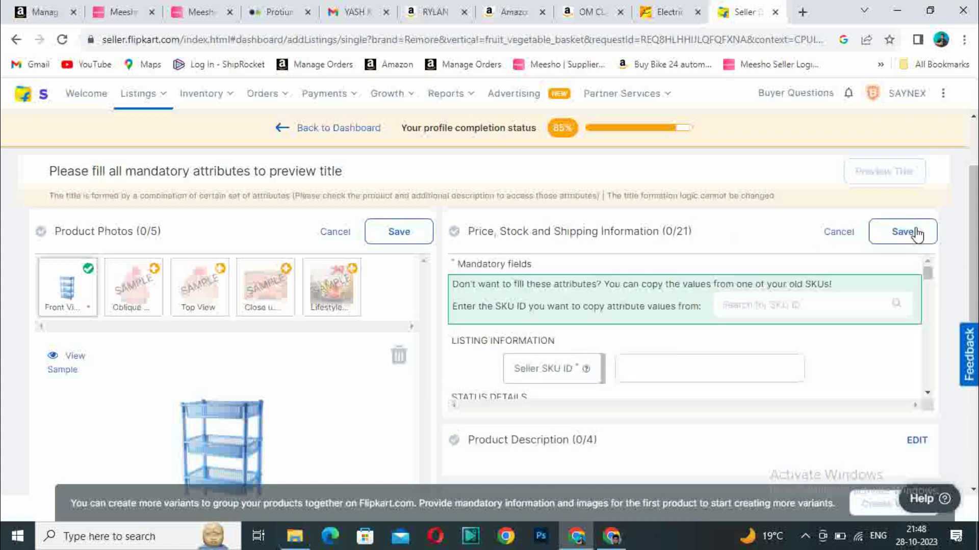
click(766, 369)
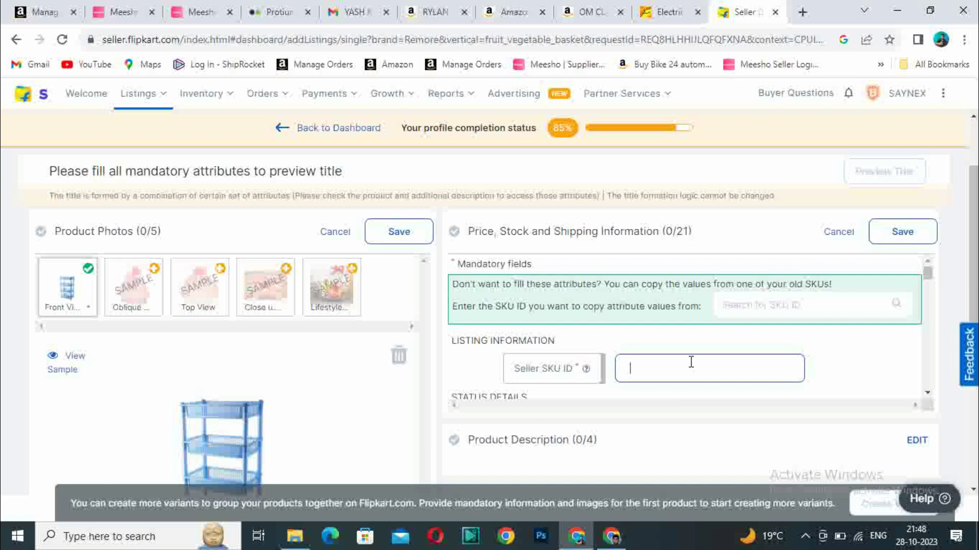
text(Pad)
text(k O)
text(f 1)
text( Stand 4)
text( Rack)
text(Blue)
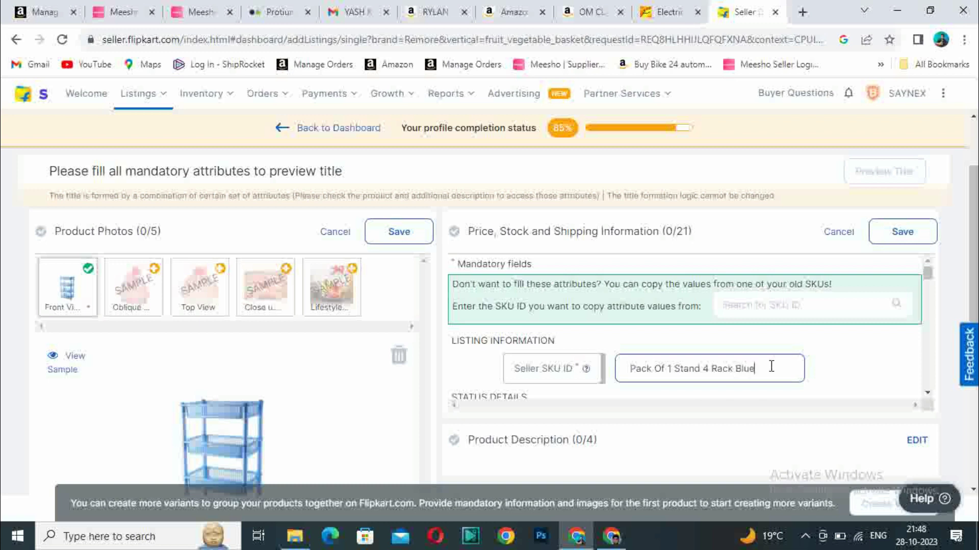
scroll(971, 255, down, 2)
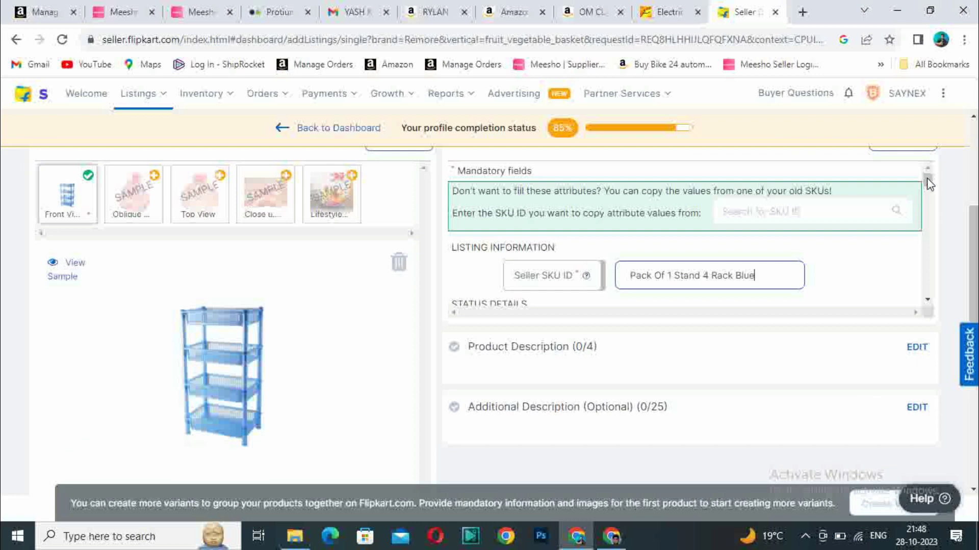
scroll(929, 184, down, 1)
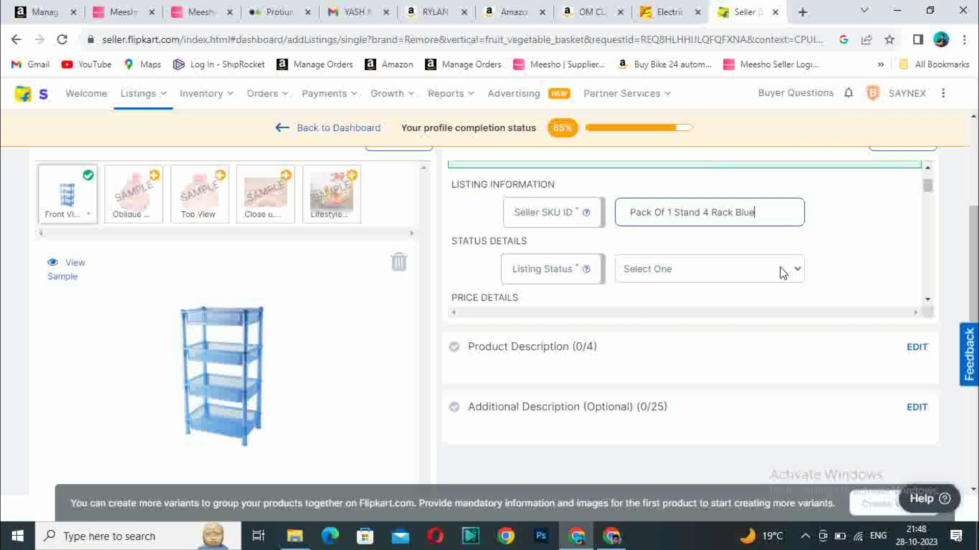
Set the listing status to Active and enter the price details with an MRP of 599 INR and a selling price of 349 INR.
click(721, 269)
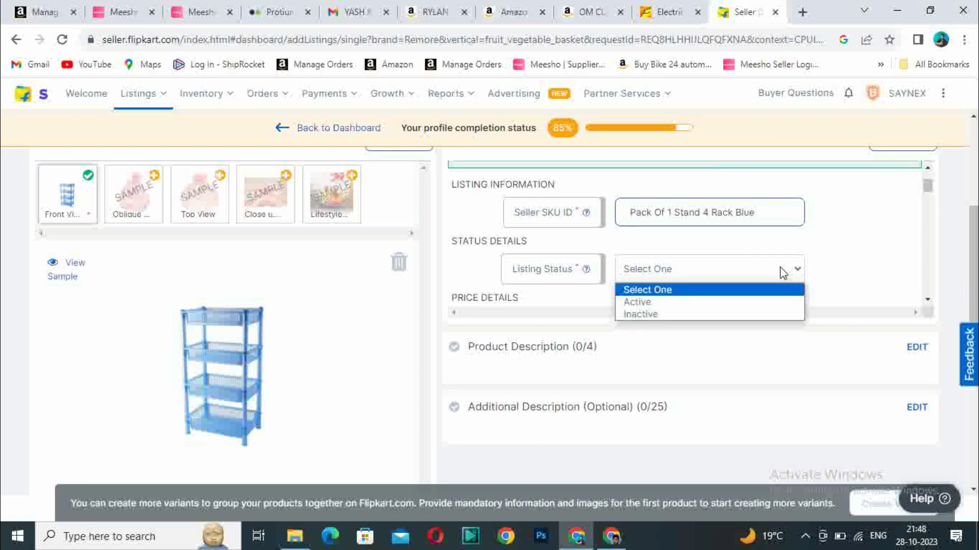
click(668, 302)
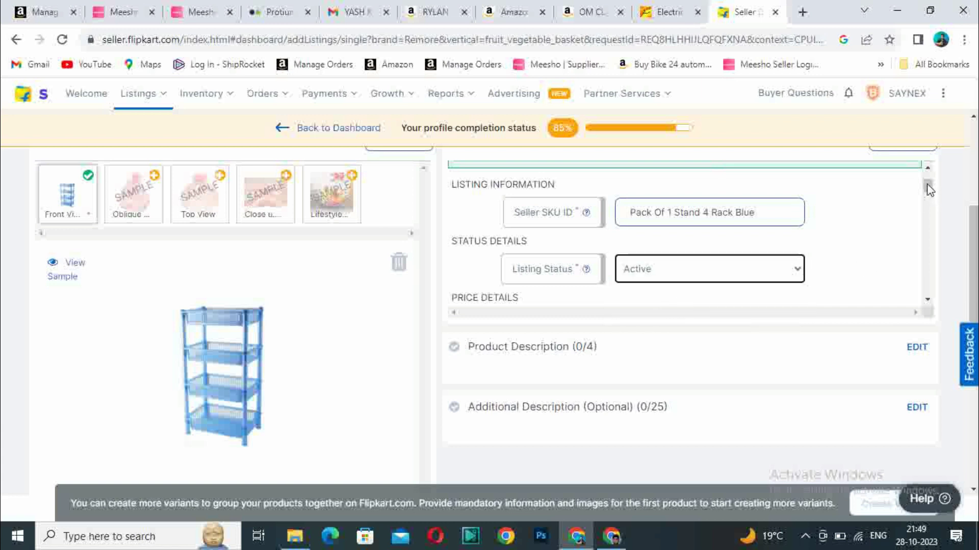
drag(926, 185, 927, 201)
click(617, 199)
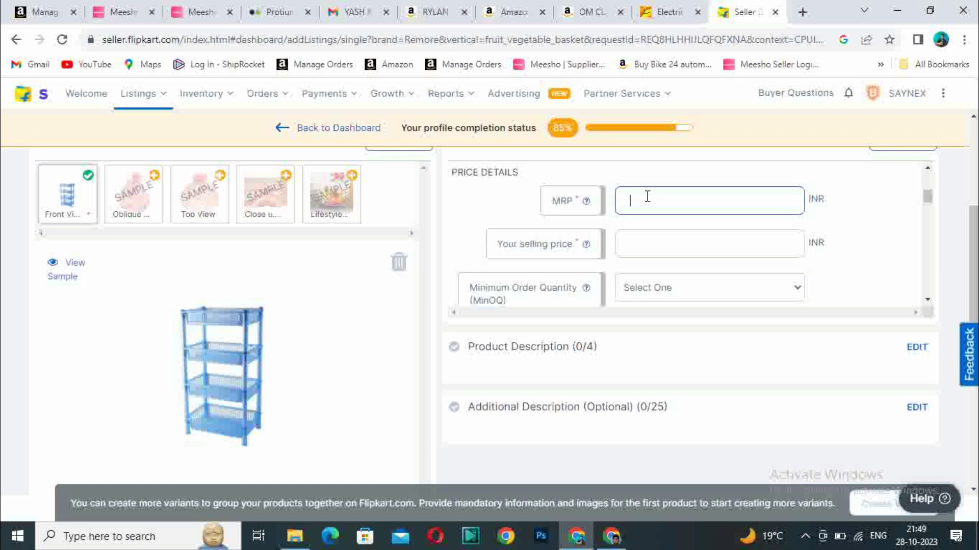
text(599)
click(638, 252)
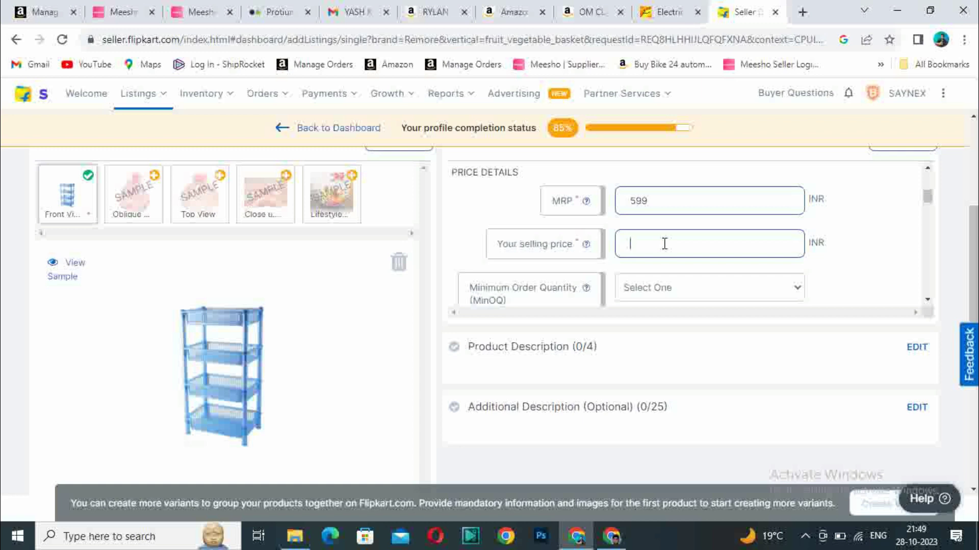
text(349)
Review the options offered for Minimum Order Quantity (MinOQ) in the price details.
scroll(854, 269, down, 3)
scroll(830, 260, up, 3)
drag(931, 204, 852, 214)
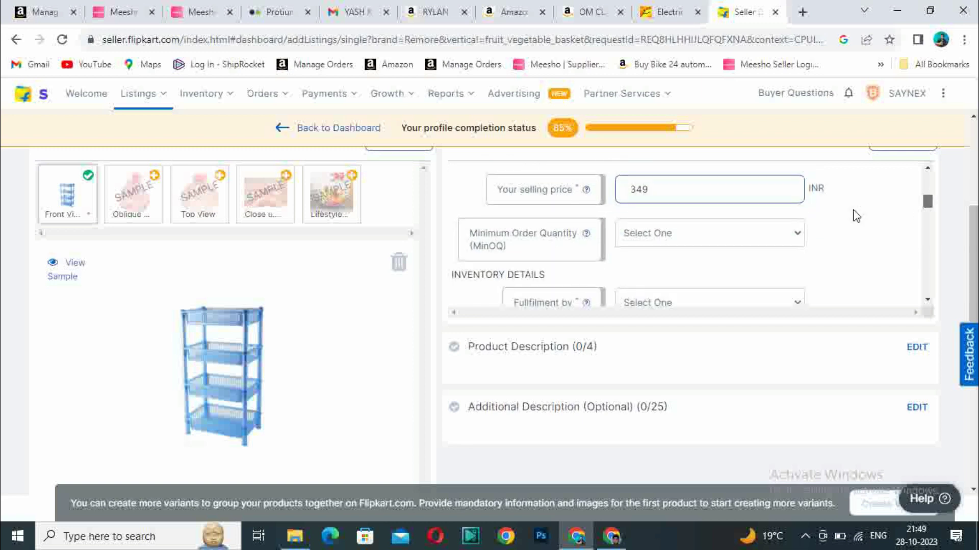
click(703, 240)
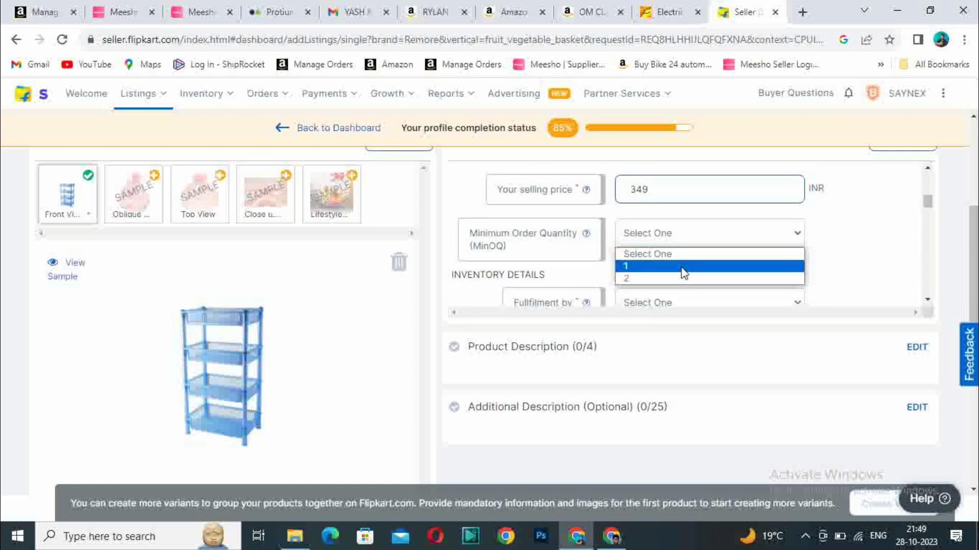
click(886, 256)
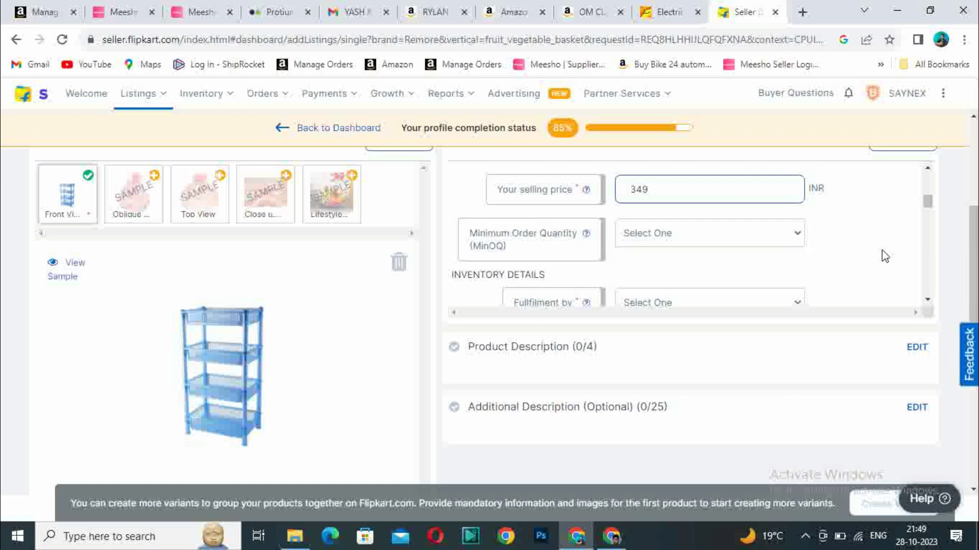
click(732, 236)
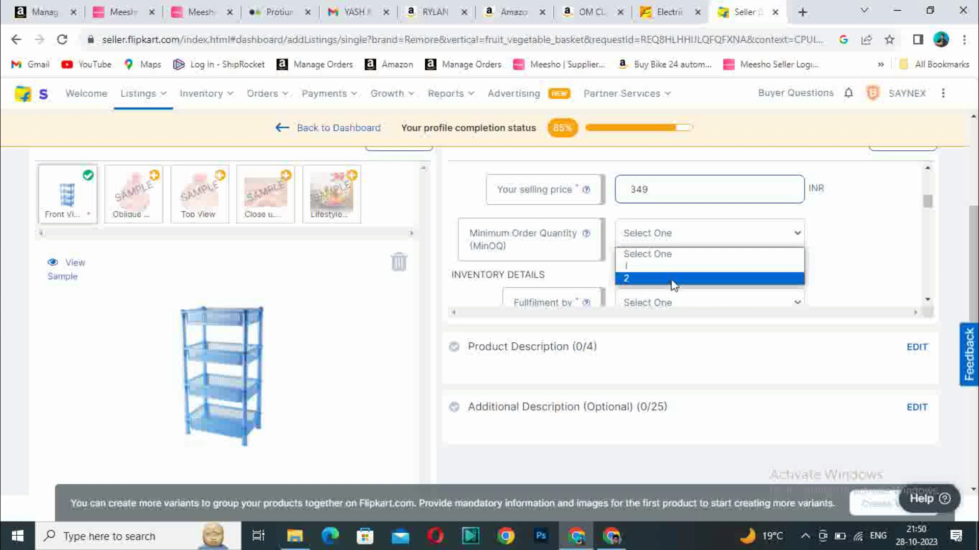
click(818, 256)
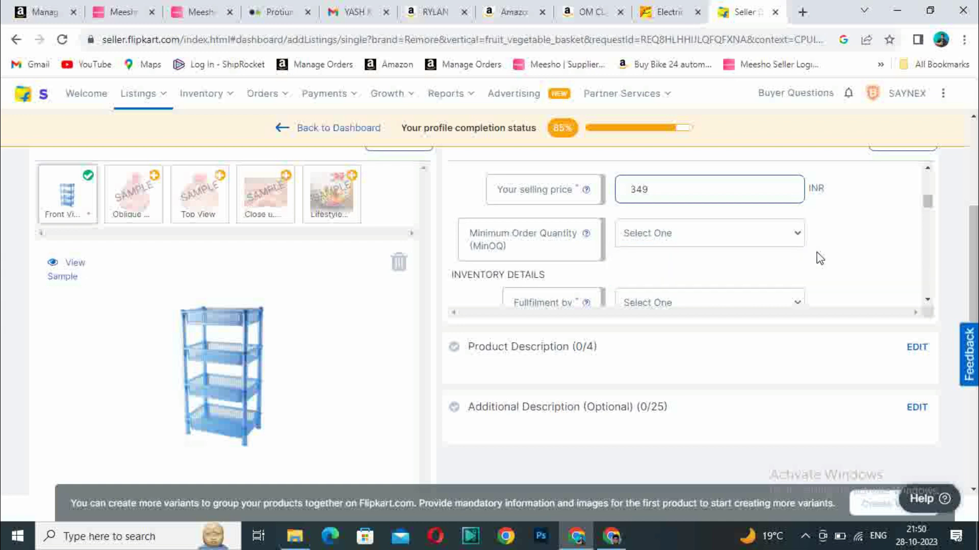
In the inventory details, set the fulfilment to Seller and the procurement type to Instock.
scroll(927, 201, down, 1)
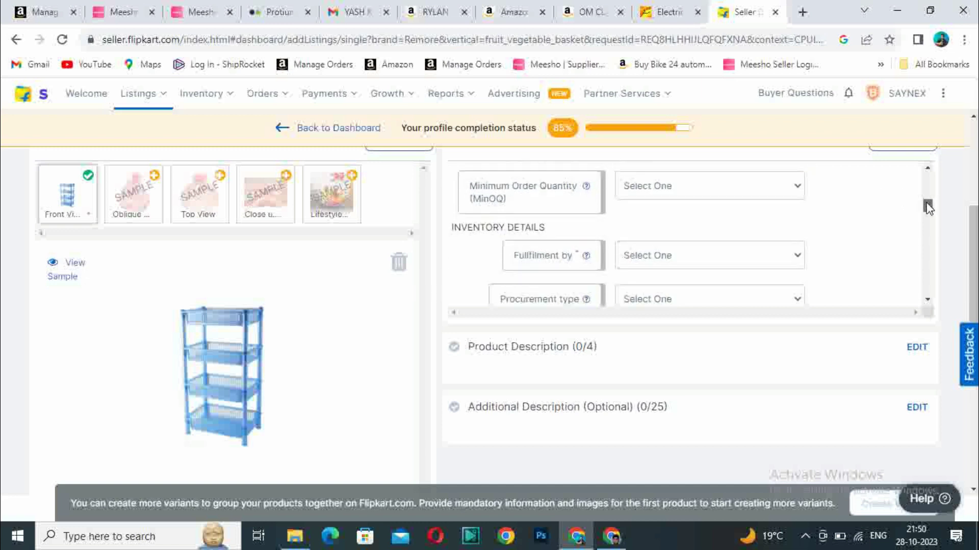
click(627, 257)
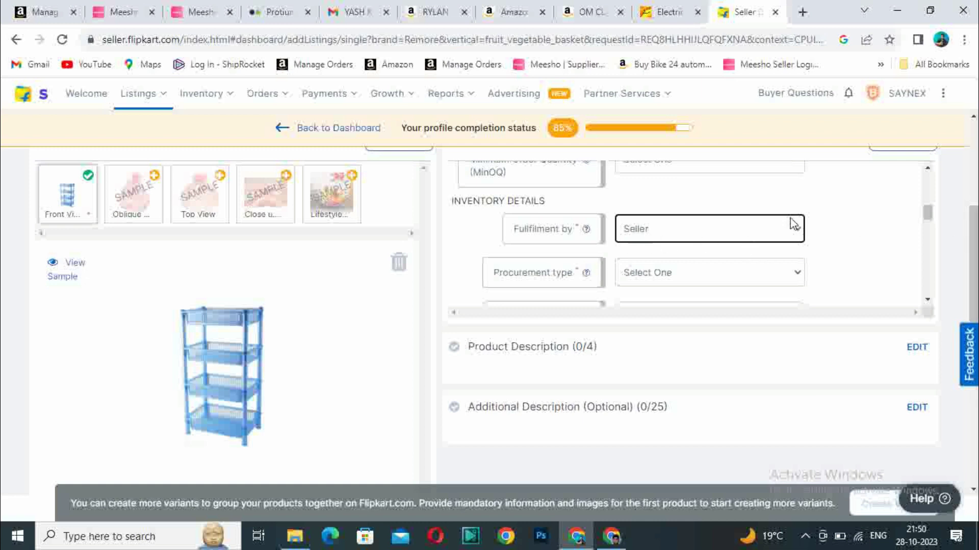
click(726, 236)
click(668, 261)
drag(926, 213, 926, 220)
click(651, 245)
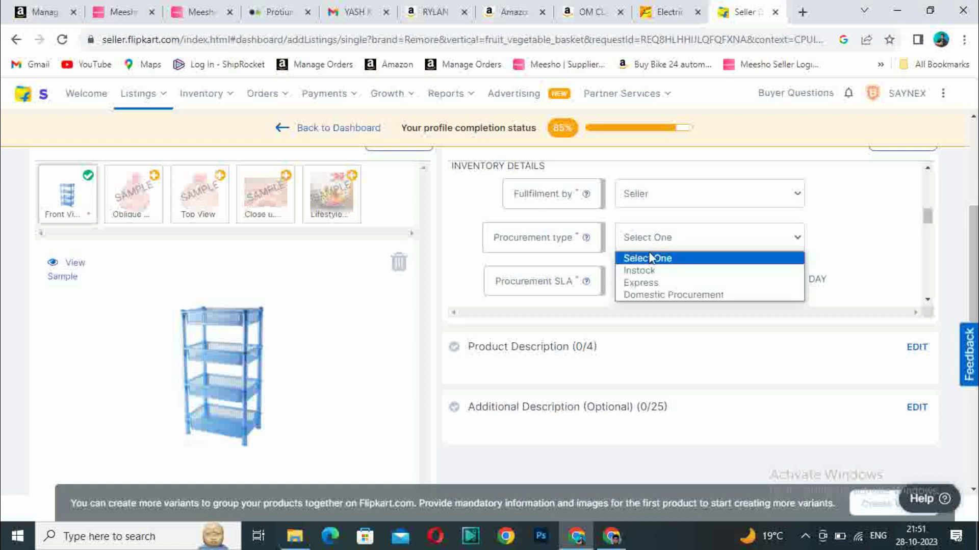
click(655, 271)
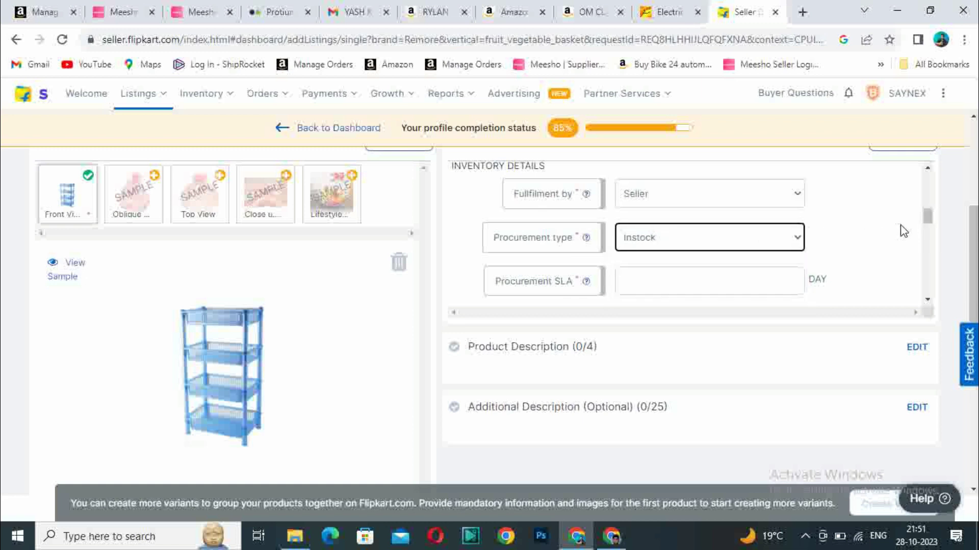
Set the procurement SLA to 1 day and the stock to 100.
scroll(928, 219, down, 2)
click(686, 201)
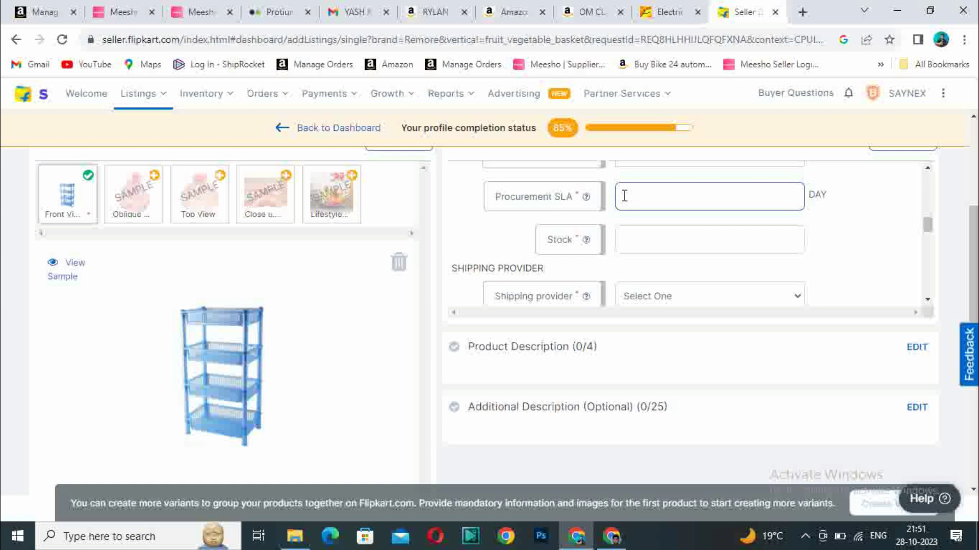
text(1)
click(660, 249)
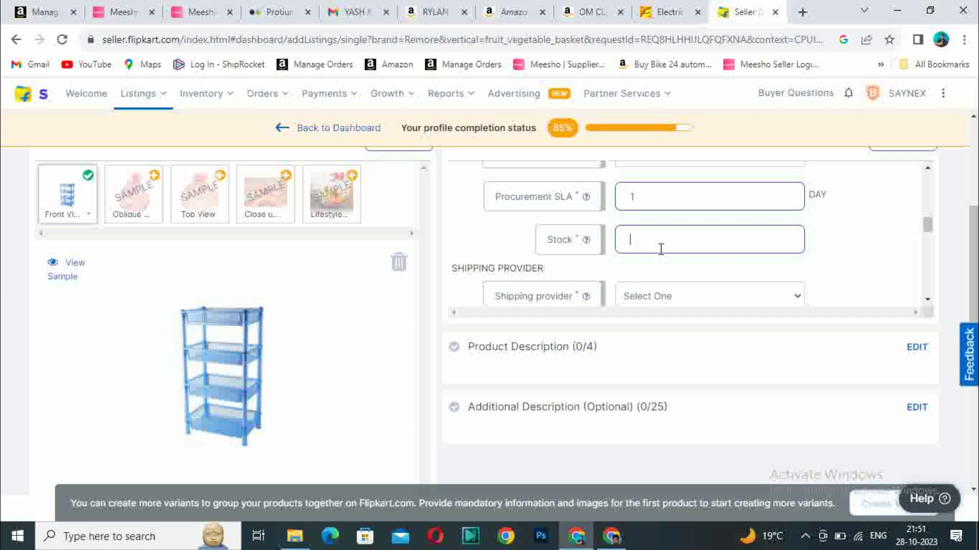
text(100)
Choose Flipkart as the shipping provider for the listing.
scroll(753, 271, down, 3)
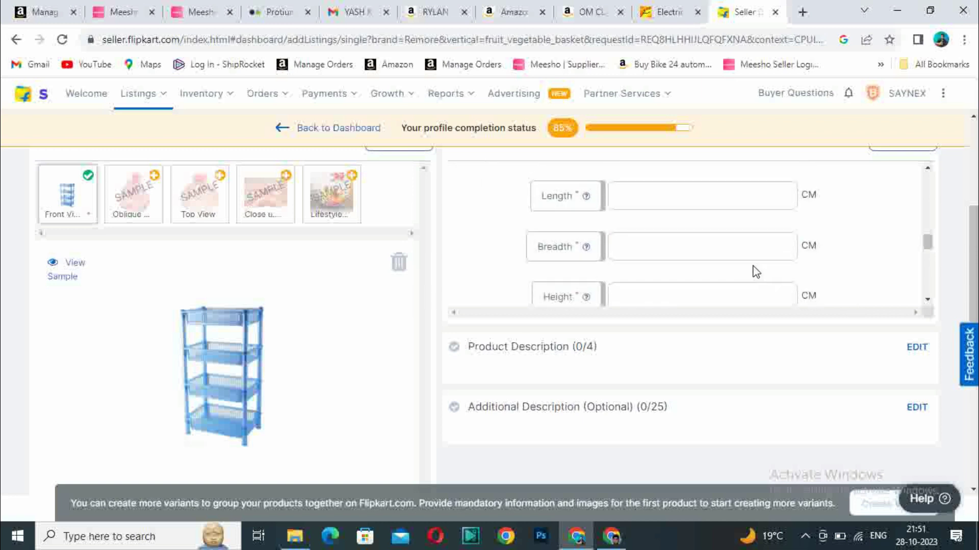
scroll(721, 264, up, 3)
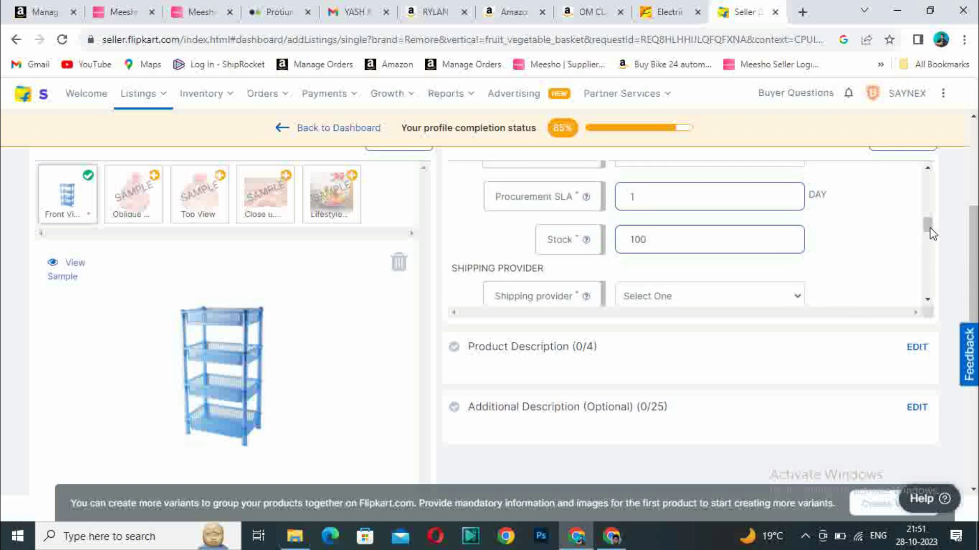
scroll(926, 225, down, 1)
click(753, 248)
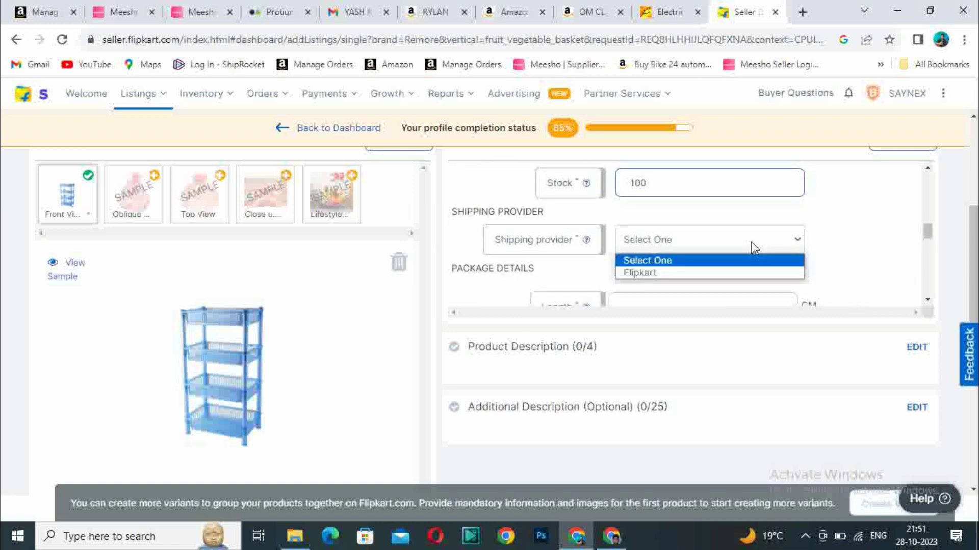
click(684, 272)
Enter the package dimensions with a length of 25 cm, a breadth of 10 cm and a height of 25 cm.
scroll(928, 233, down, 1)
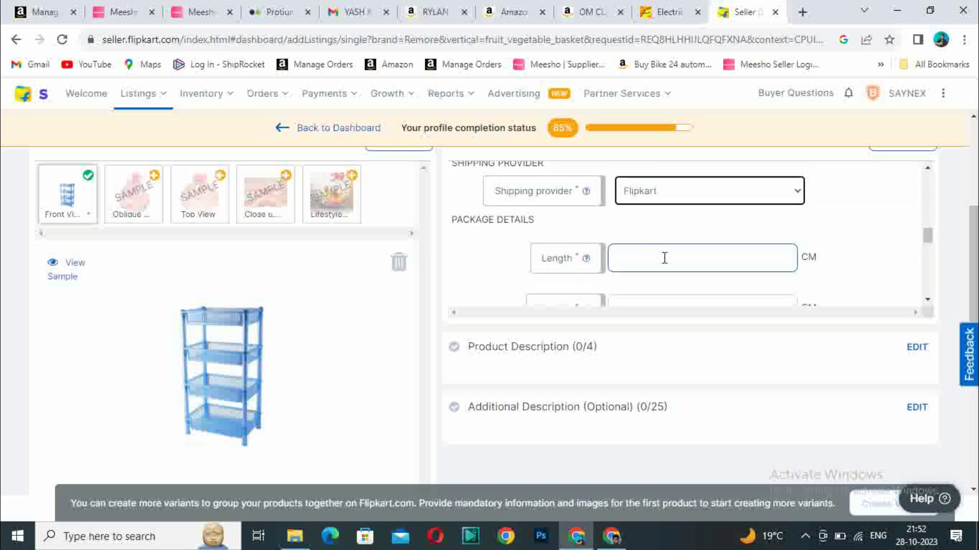
scroll(928, 236, down, 1)
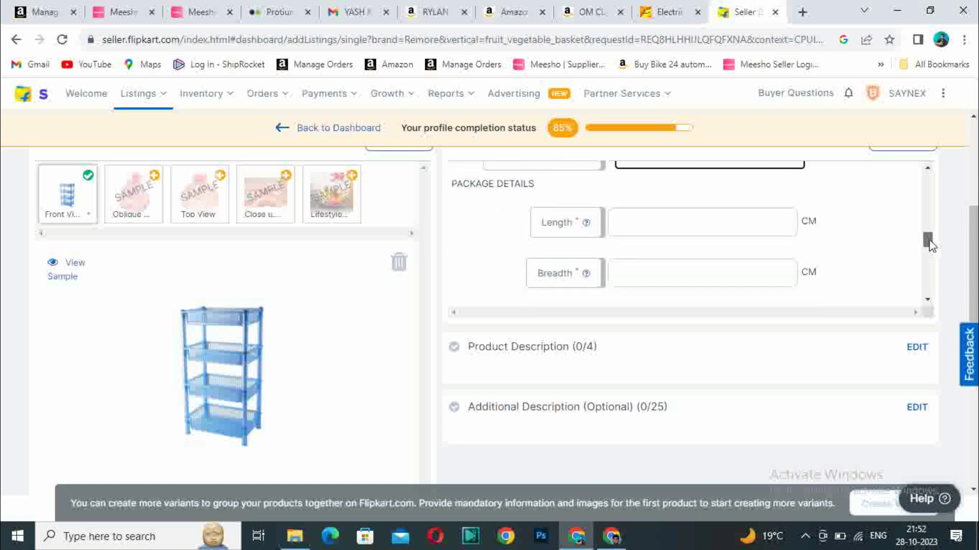
click(704, 174)
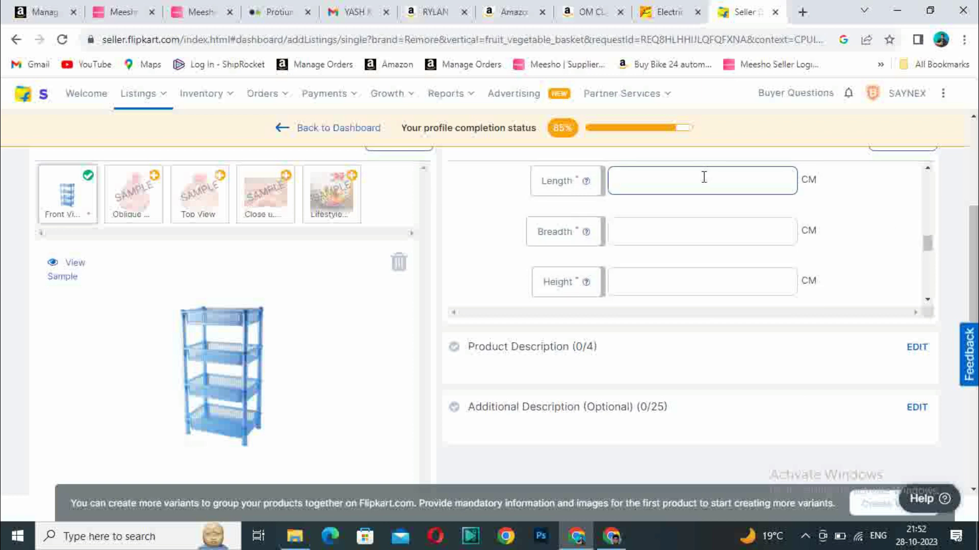
text(25)
click(656, 236)
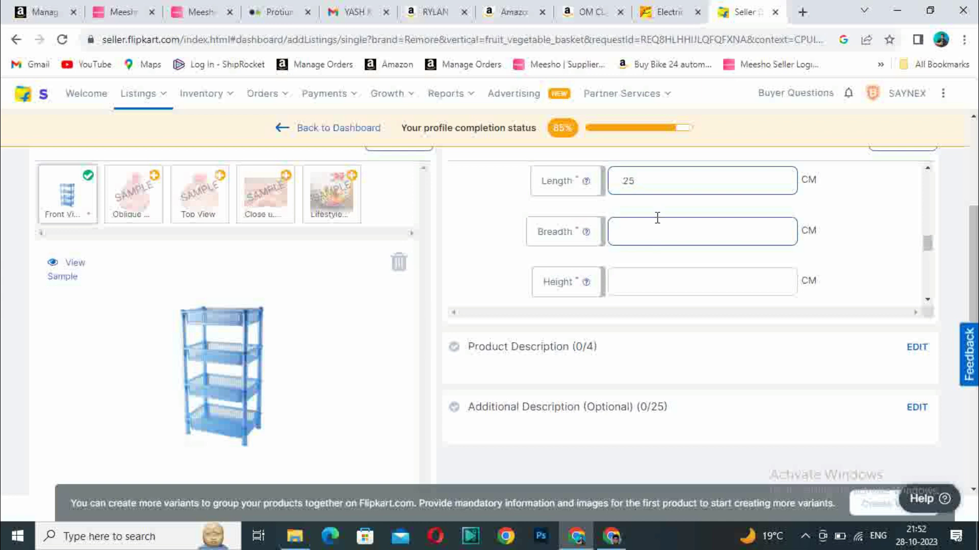
text(10)
click(638, 285)
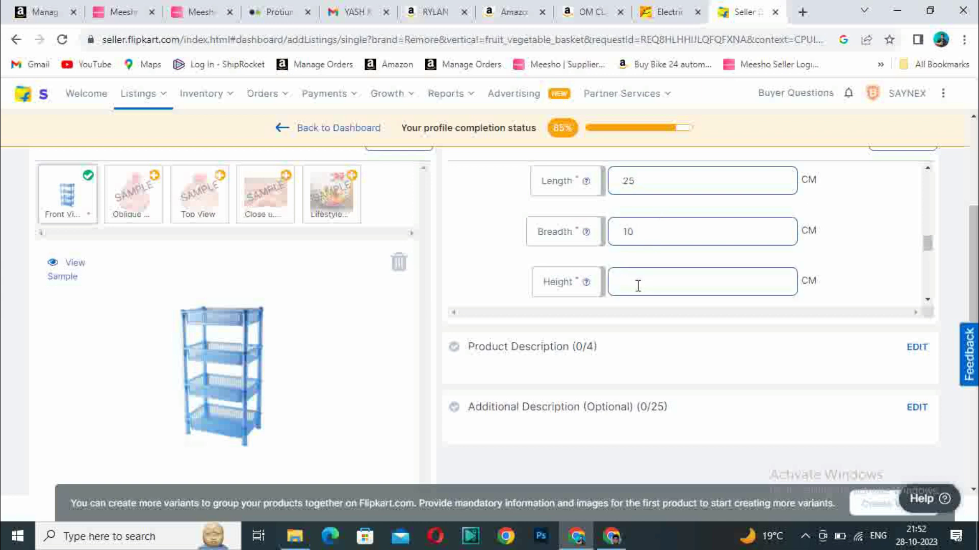
text(25)
click(663, 232)
scroll(928, 244, up, 1)
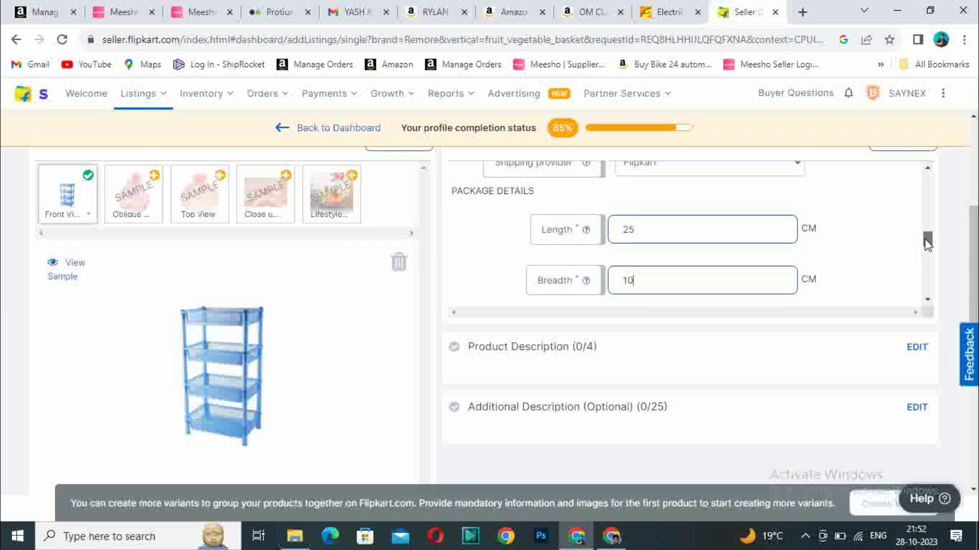
Enter 450 as the package weight in the KG field of the package details.
drag(927, 244, 929, 262)
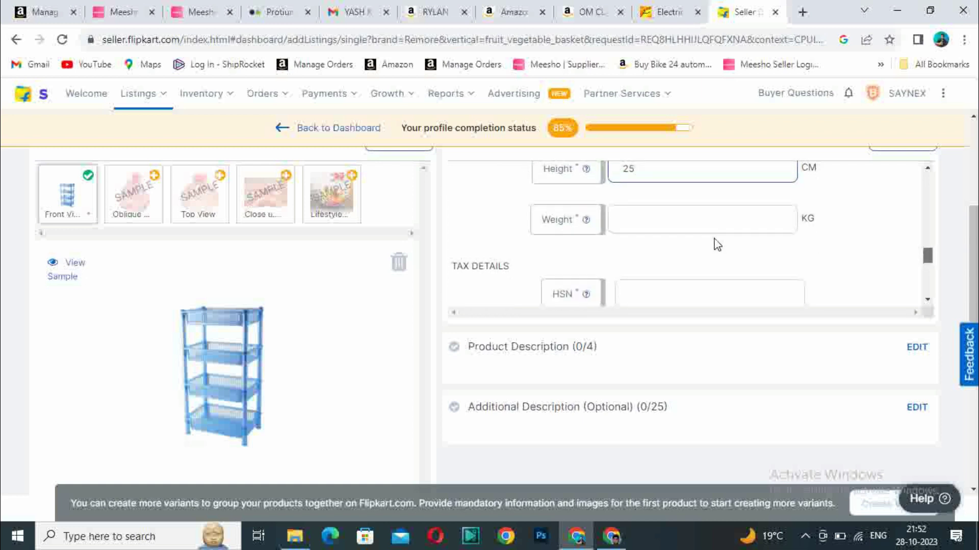
click(665, 211)
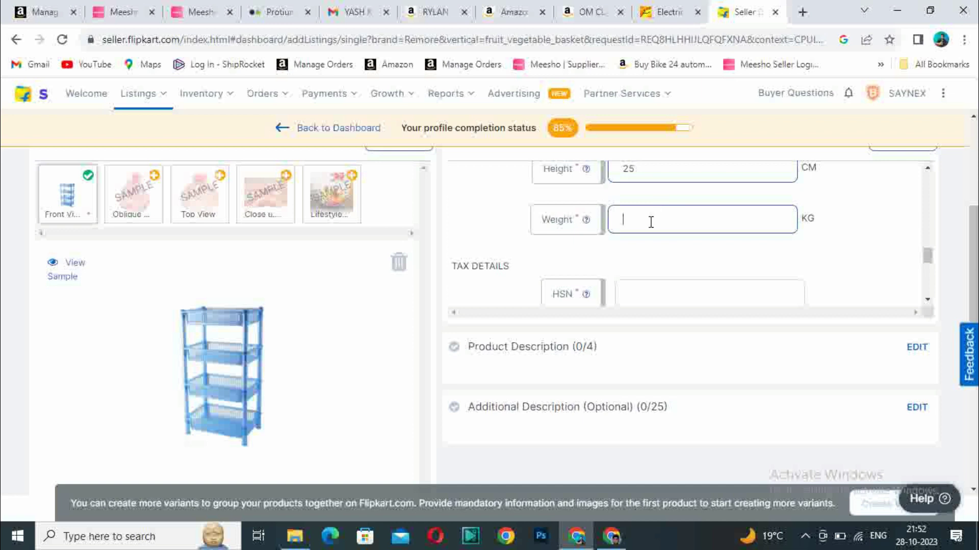
text(450)
Find the relevant HSN codes for the category and select 39231090 for the tax details.
scroll(928, 254, down, 1)
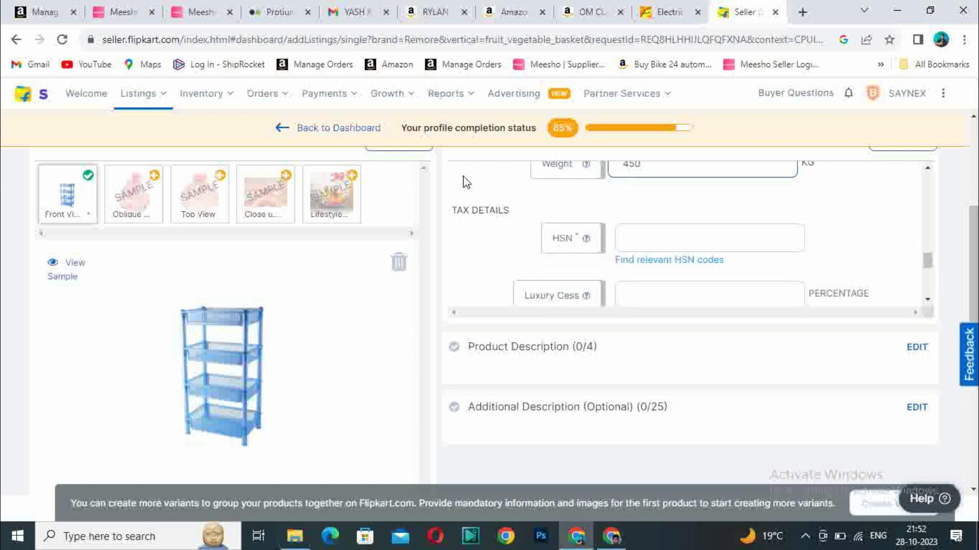
click(678, 239)
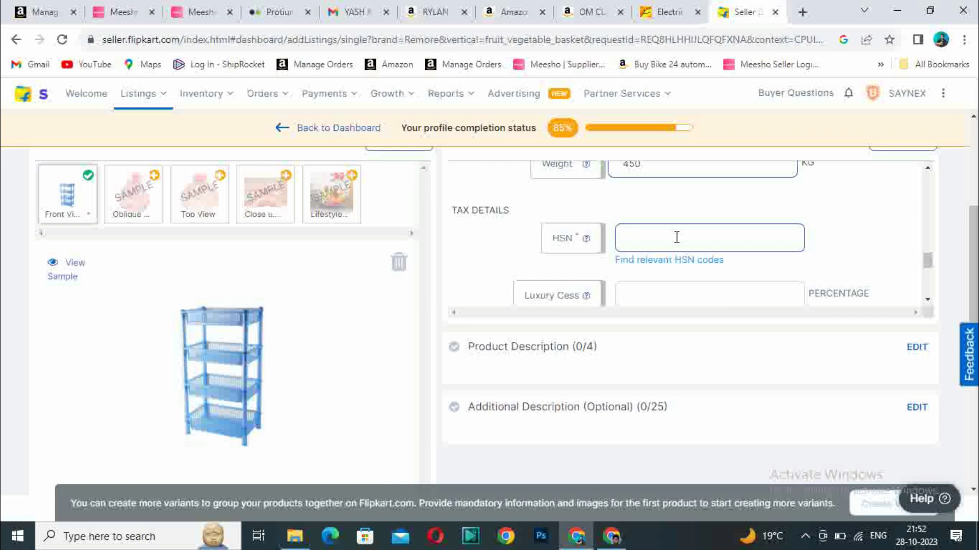
click(696, 261)
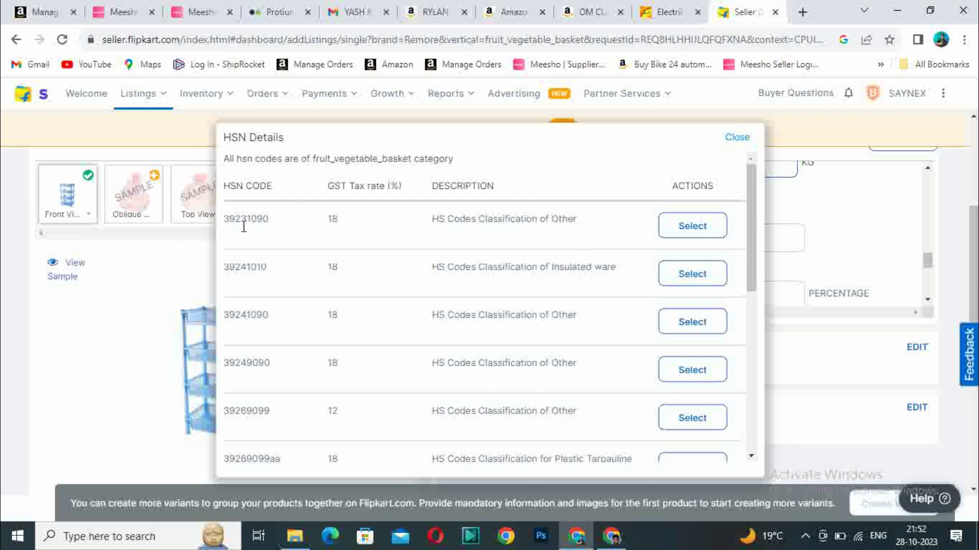
click(692, 227)
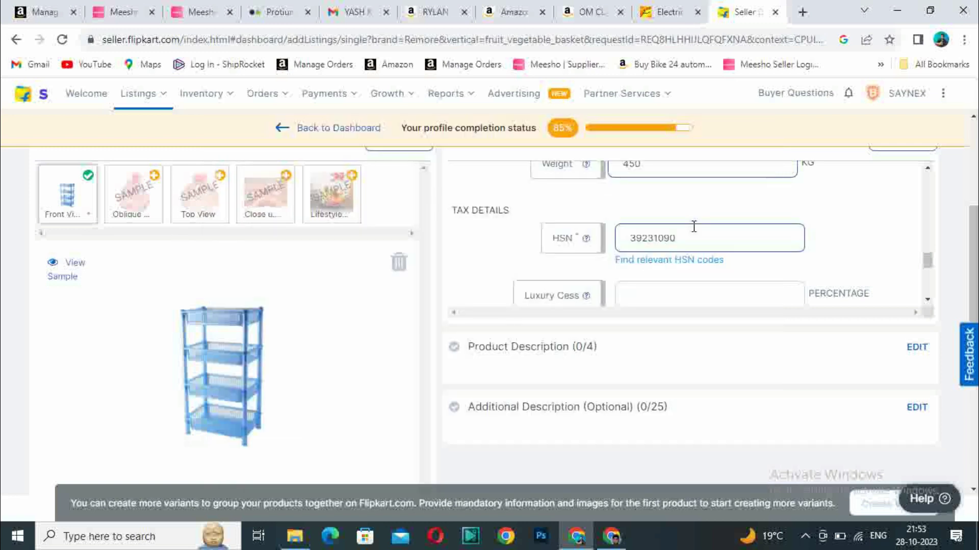
Set the listing's tax code to GST_18, leaving Luxury Cess empty.
scroll(841, 249, down, 3)
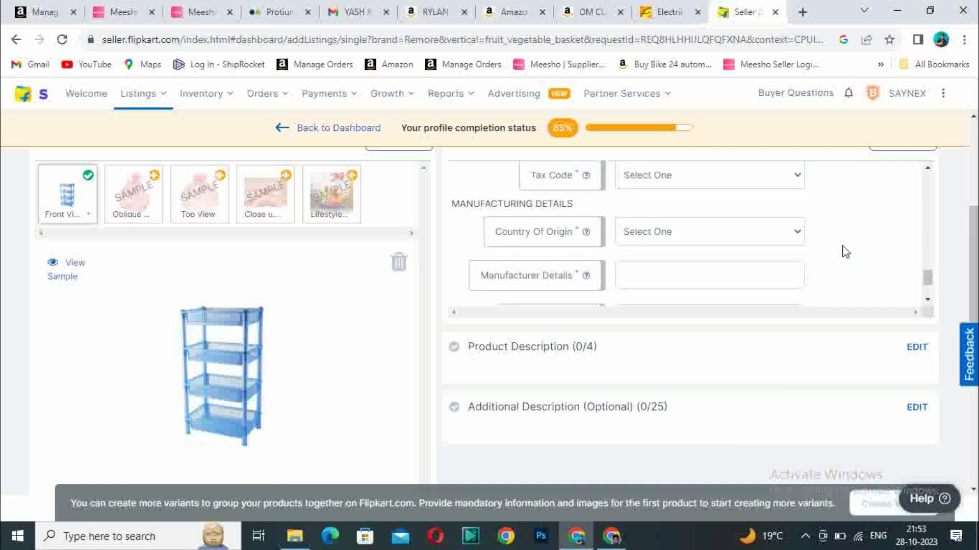
scroll(927, 284, up, 3)
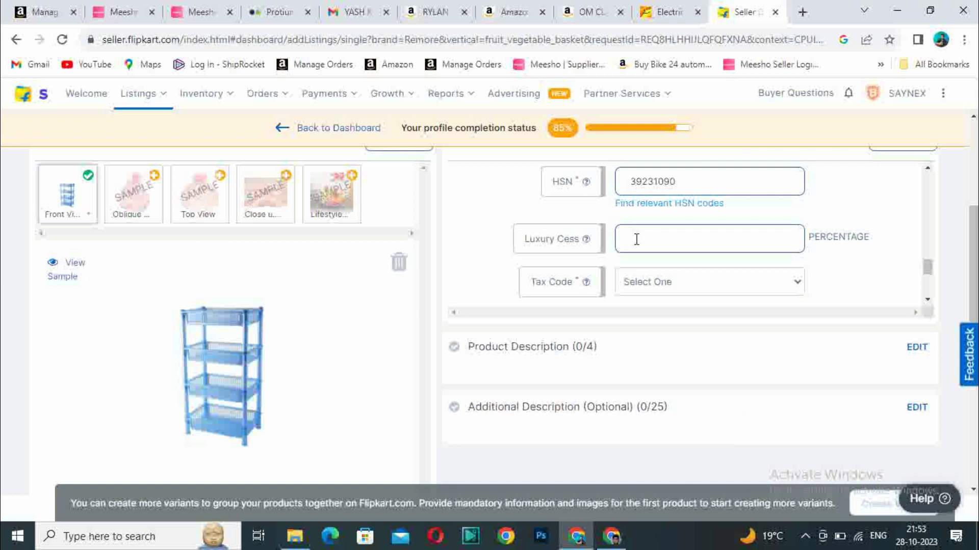
click(686, 294)
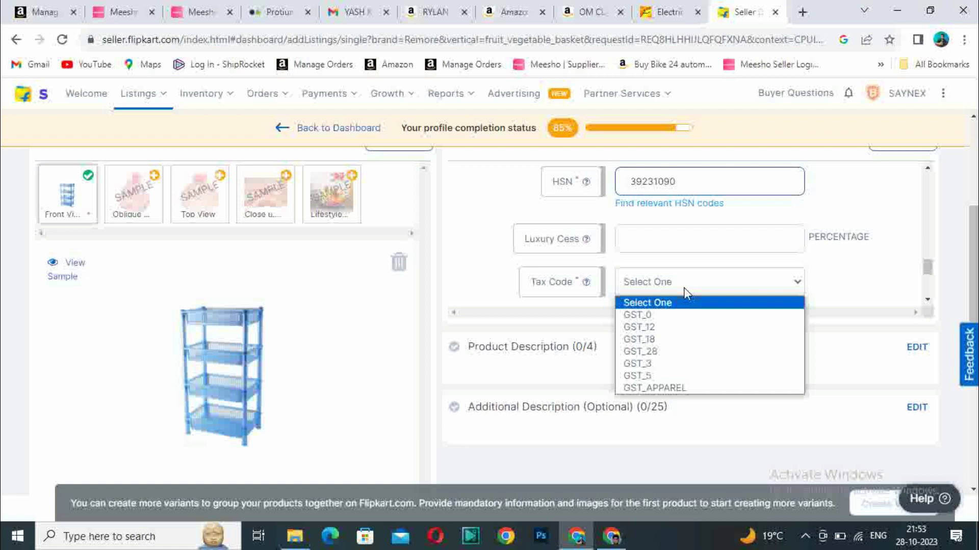
click(647, 336)
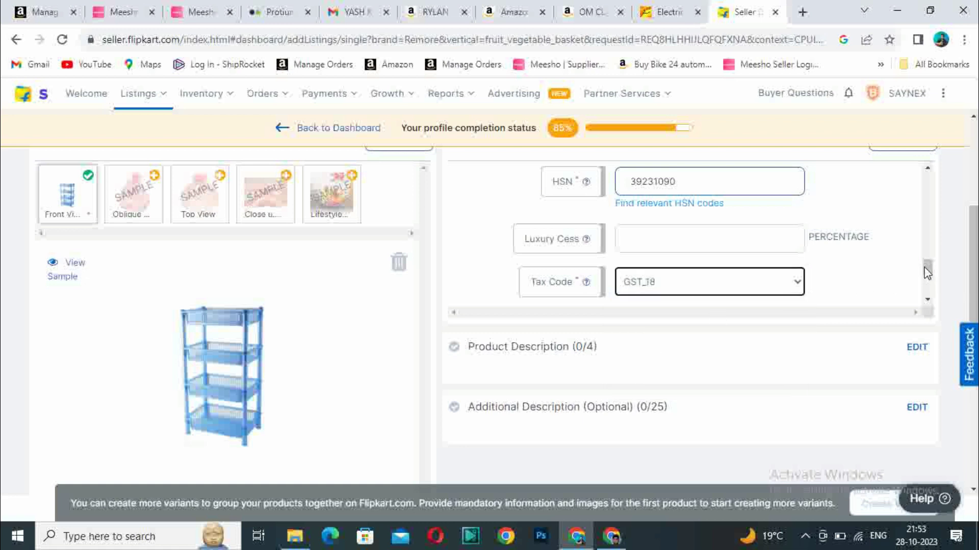
drag(927, 274, 927, 280)
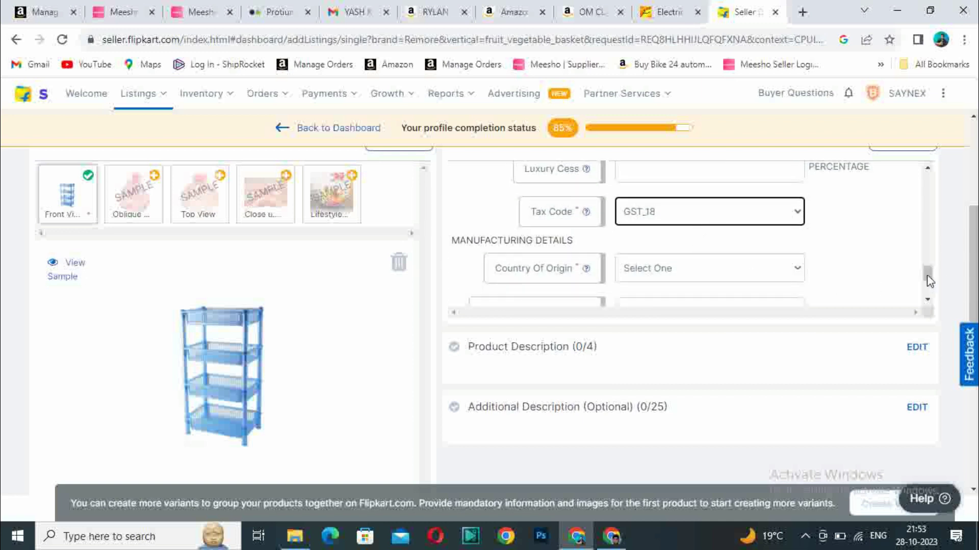
Set the listing's country of origin to India in the manufacturing details.
scroll(926, 283, down, 1)
click(676, 183)
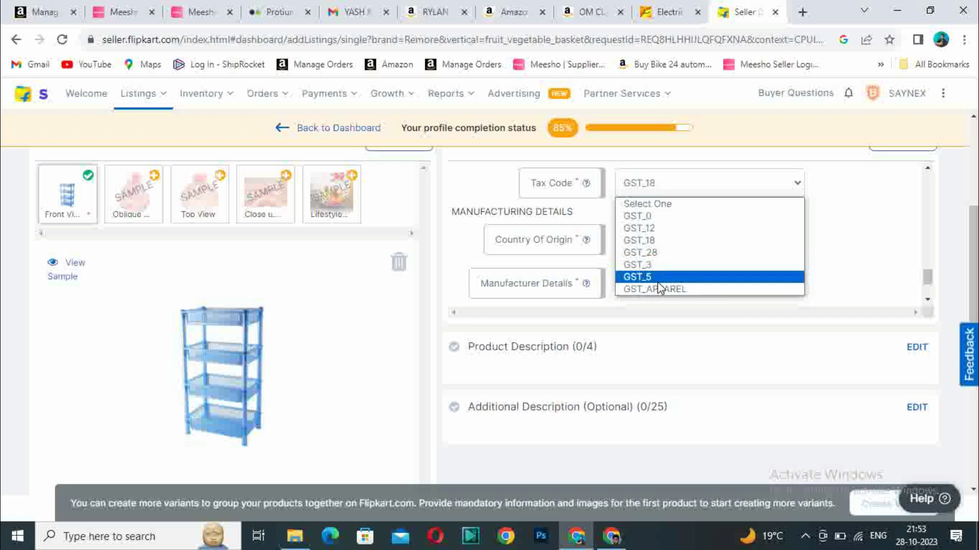
click(882, 222)
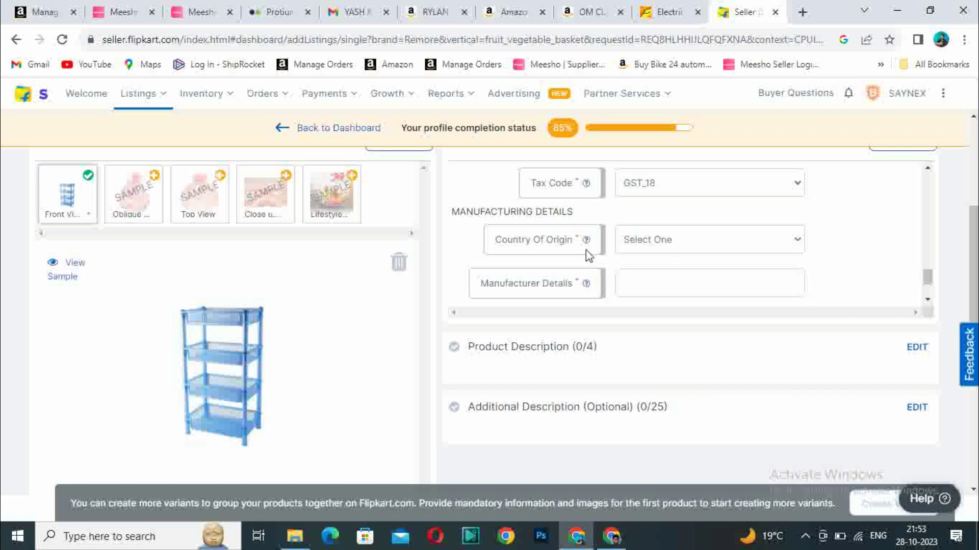
click(650, 240)
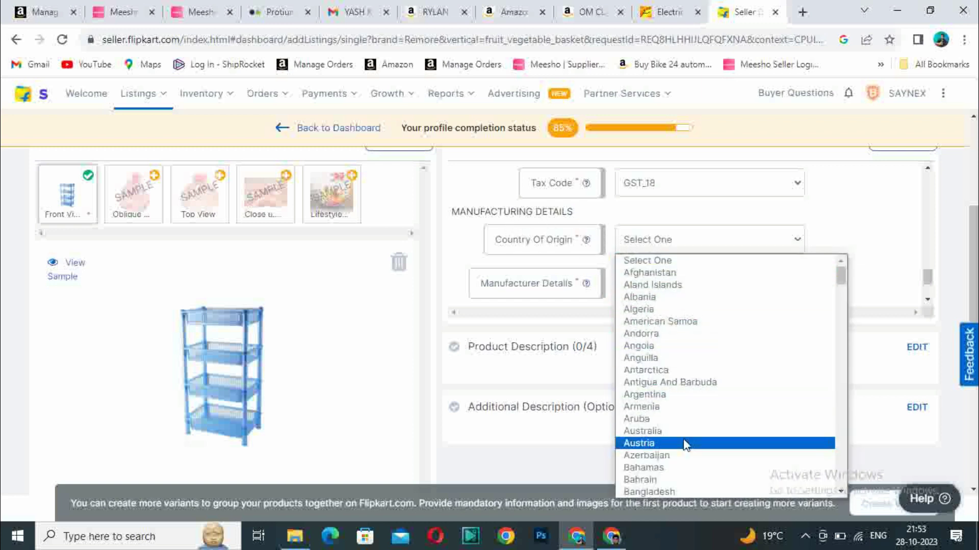
scroll(688, 441, down, 6)
scroll(685, 439, down, 10)
click(643, 464)
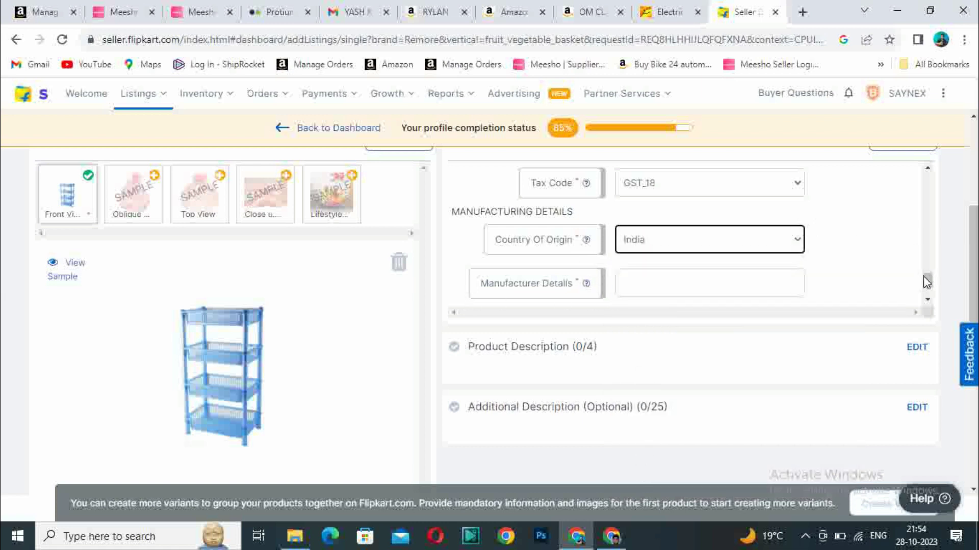
Enter YK SUPPLIER COMPANY as the manufacturer details and copy the same text into the packer details.
scroll(930, 284, down, 1)
click(681, 243)
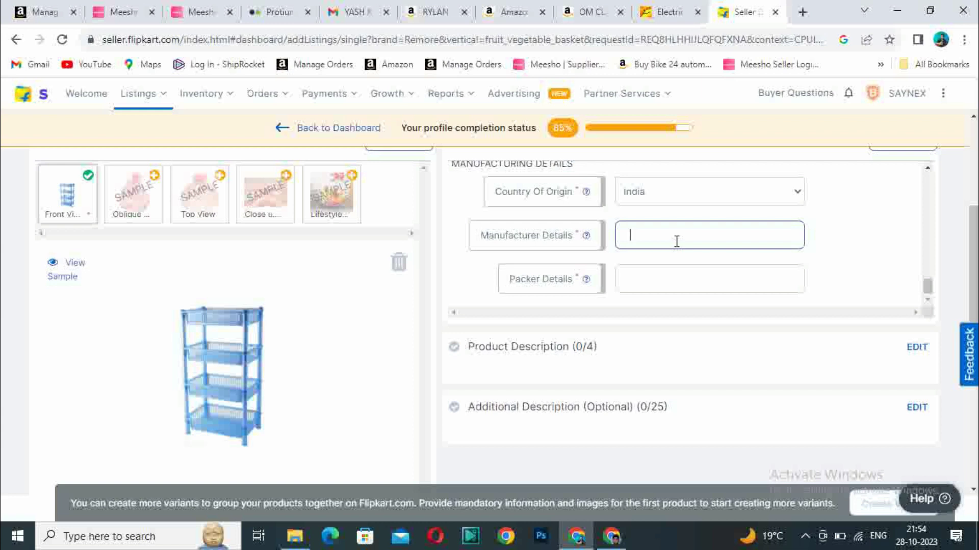
text(YK SUPPLIER COMPANY)
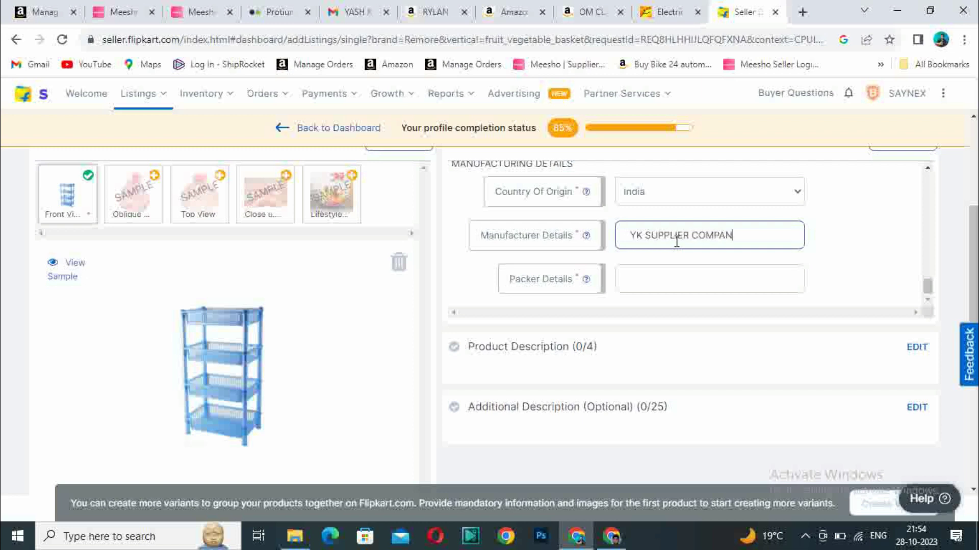
click(685, 267)
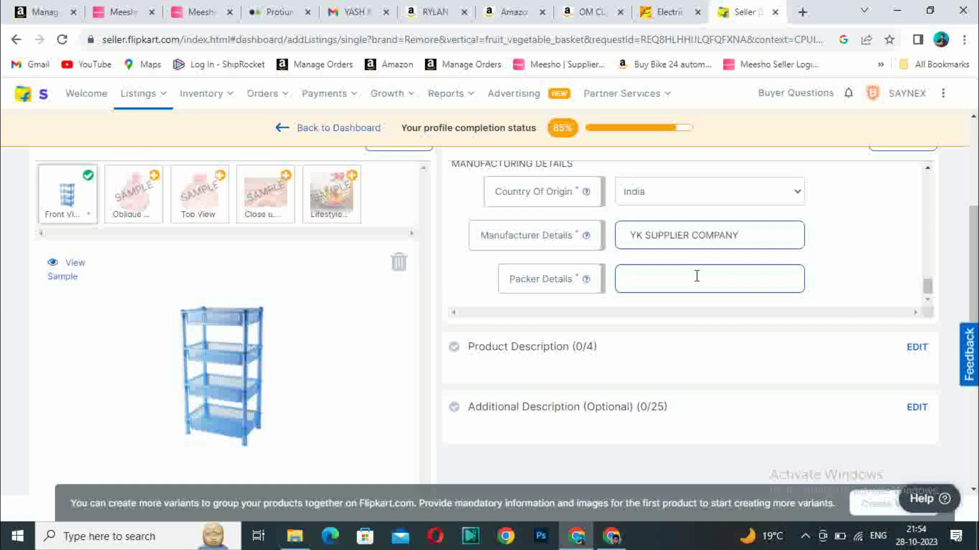
click(733, 235)
key(ctrl+a)
key(ctrl+c)
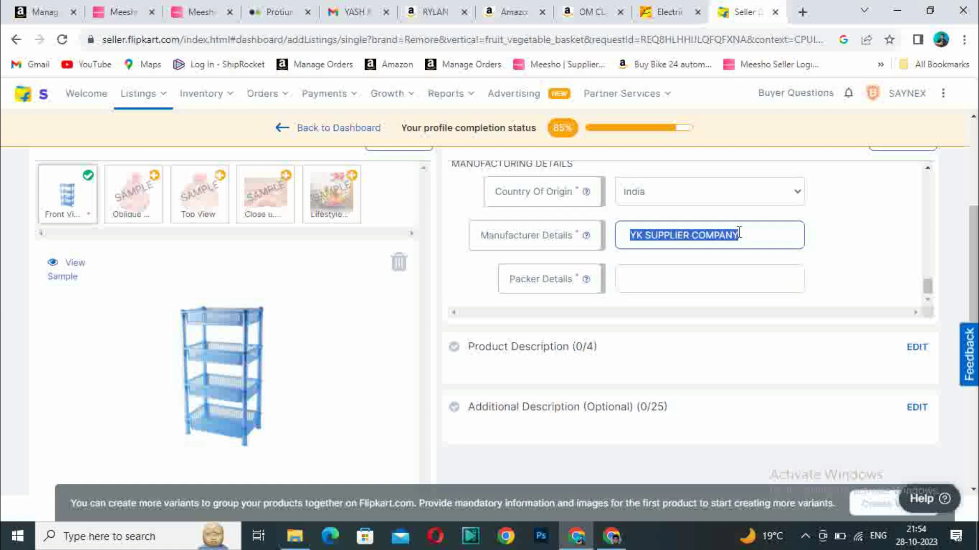
click(697, 269)
key(ctrl+v)
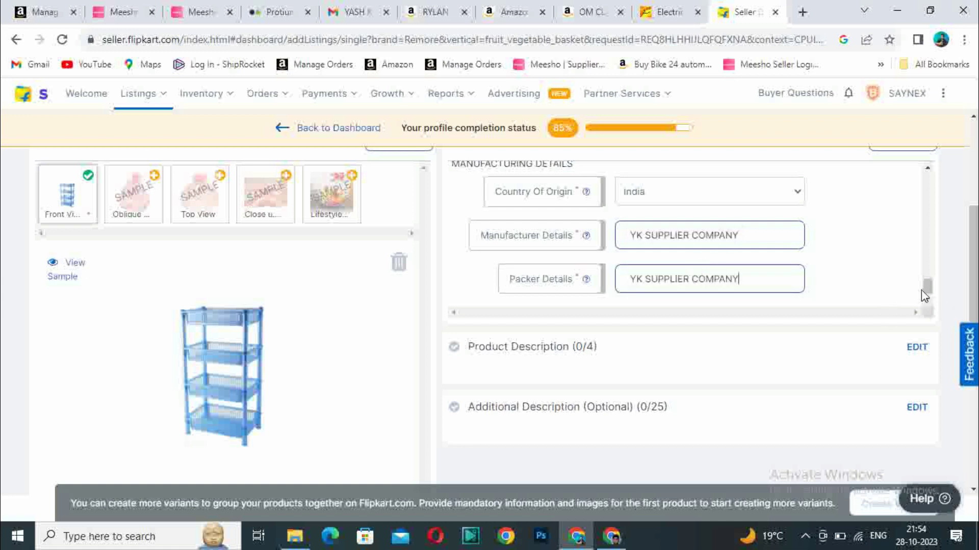
Review the tax and manufacturing entries and save the price, stock and shipping information.
scroll(872, 286, down, 5)
scroll(872, 278, up, 6)
scroll(872, 278, up, 3)
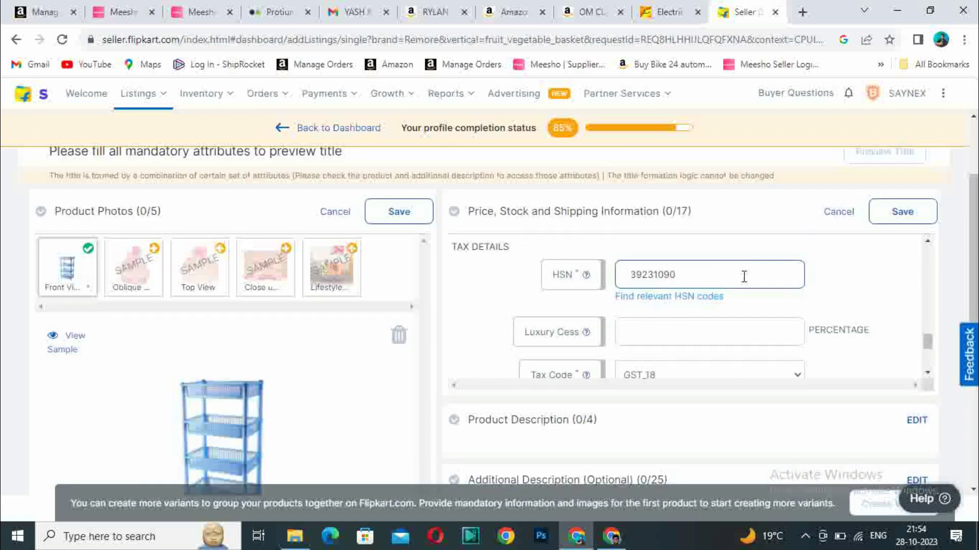
scroll(835, 324, down, 3)
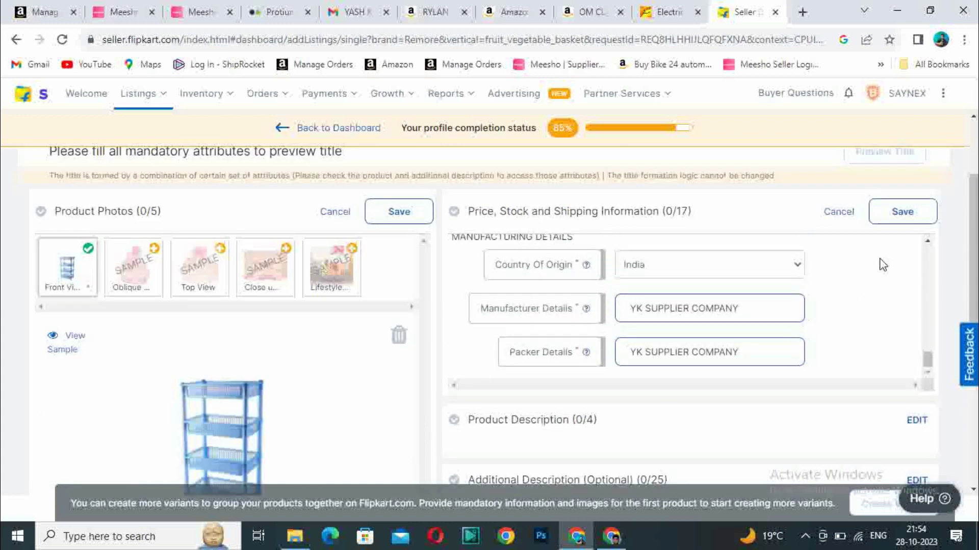
click(910, 212)
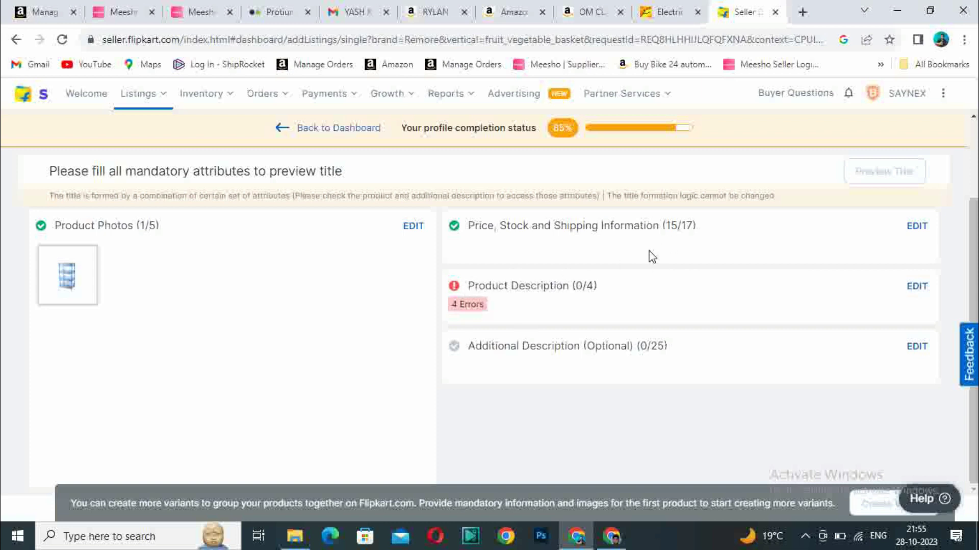
Open the product description for editing and enter 0.3 TEL as the model number.
click(916, 286)
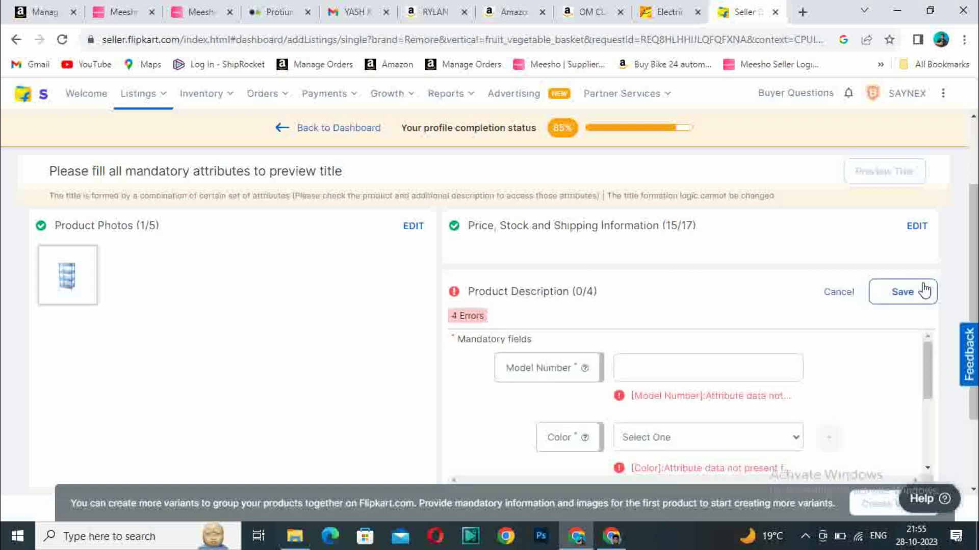
click(676, 357)
click(705, 370)
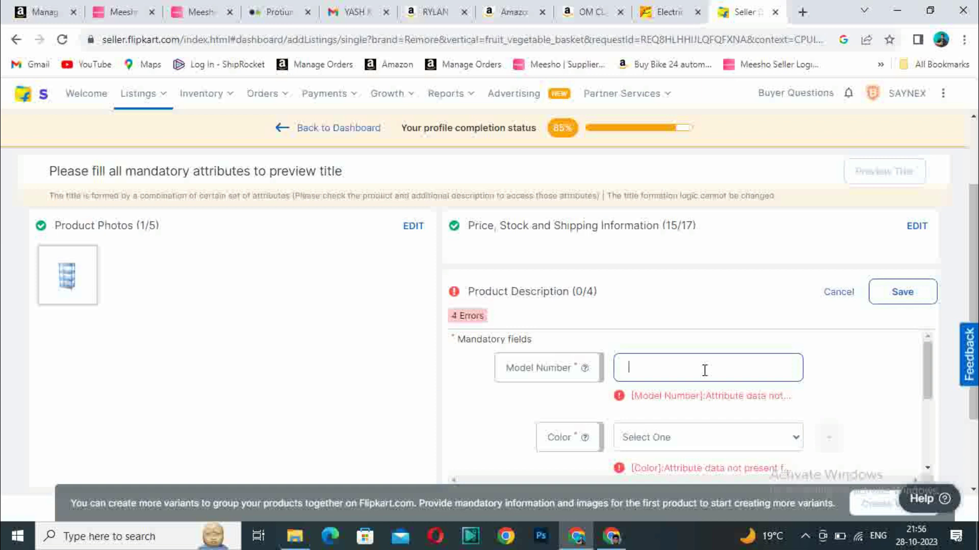
text(0.3 TEL)
Set the product's color to Multicolor and its material to Plastic.
drag(925, 377, 928, 393)
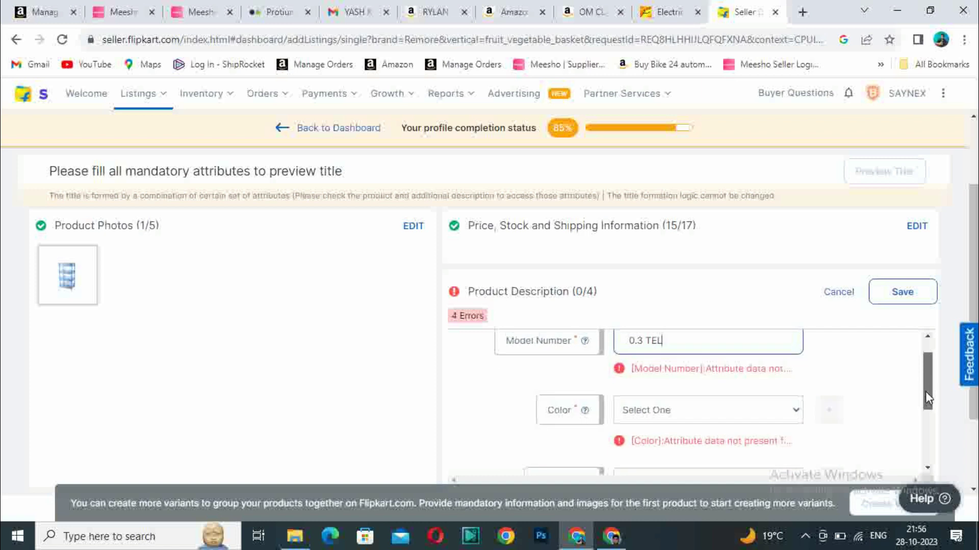
click(761, 409)
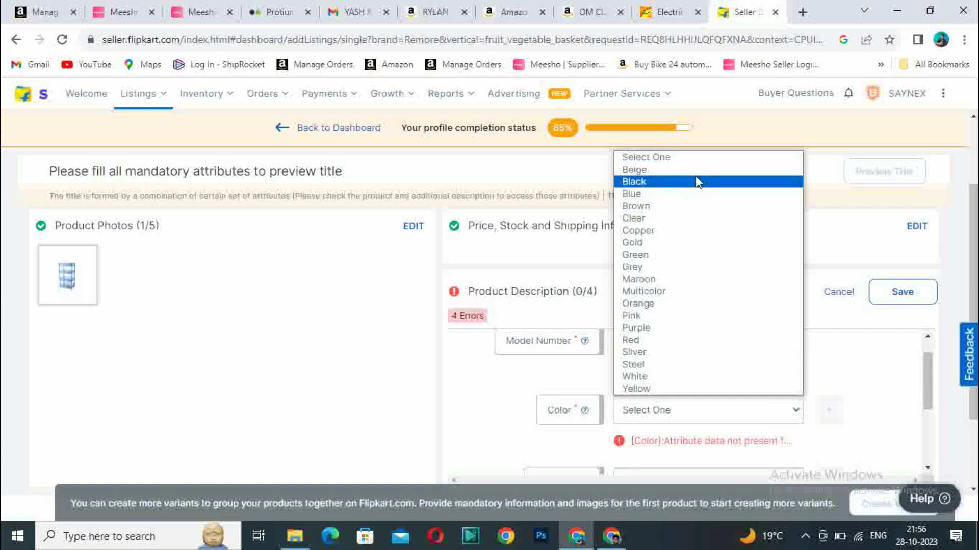
click(695, 298)
scroll(928, 377, down, 2)
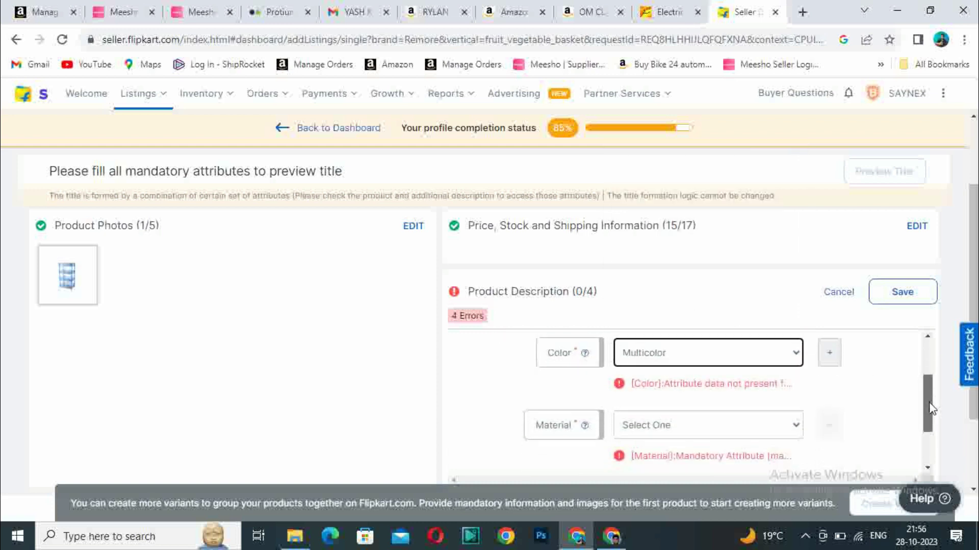
click(756, 398)
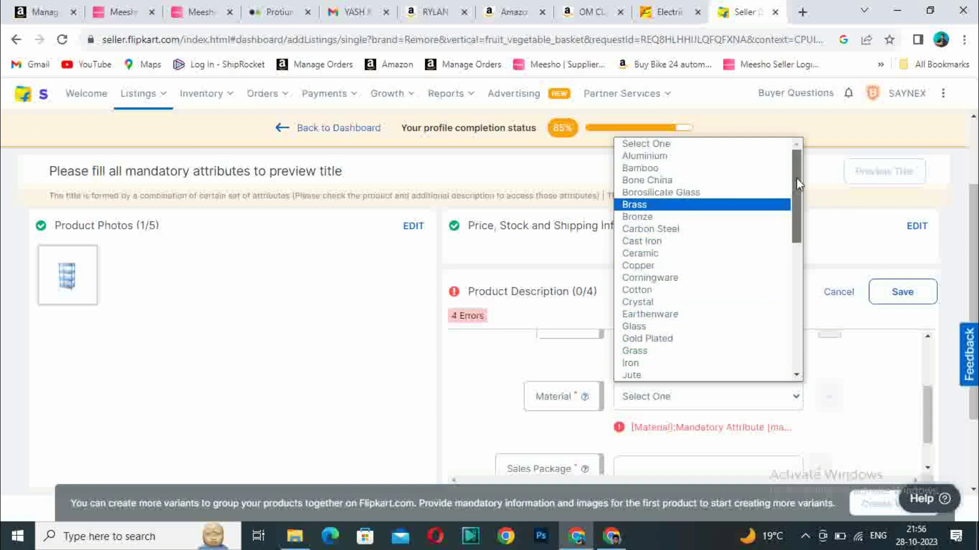
drag(796, 179, 796, 246)
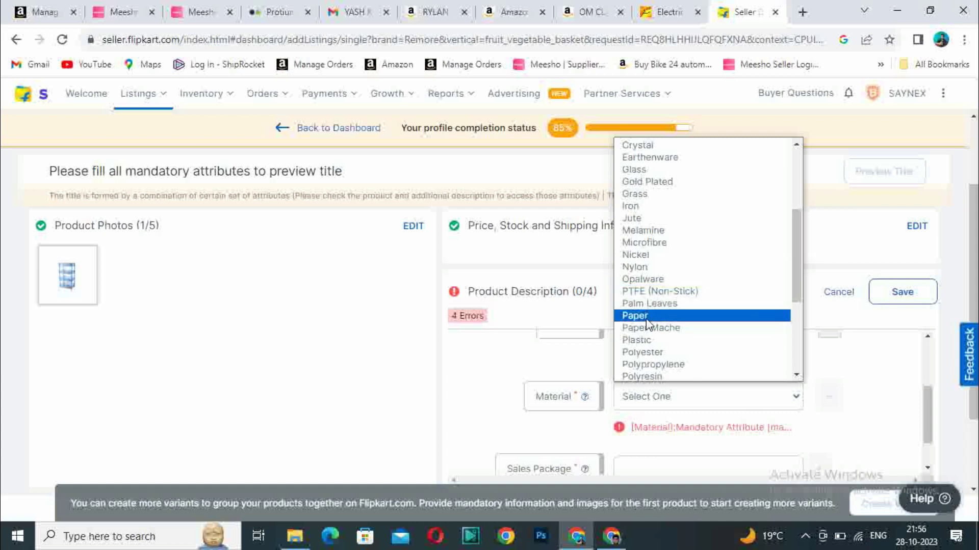
click(656, 339)
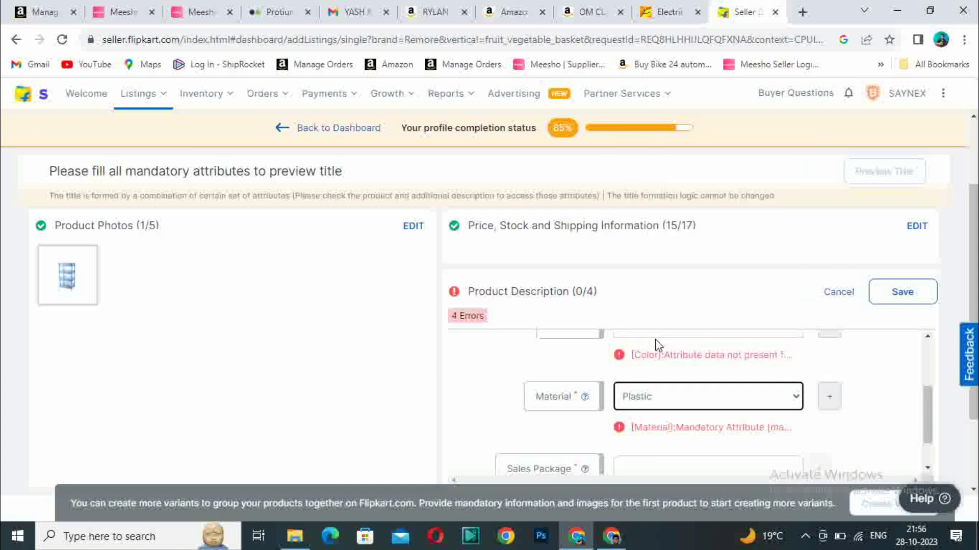
Enter 1 as the sales package and save the product description.
drag(929, 402, 927, 421)
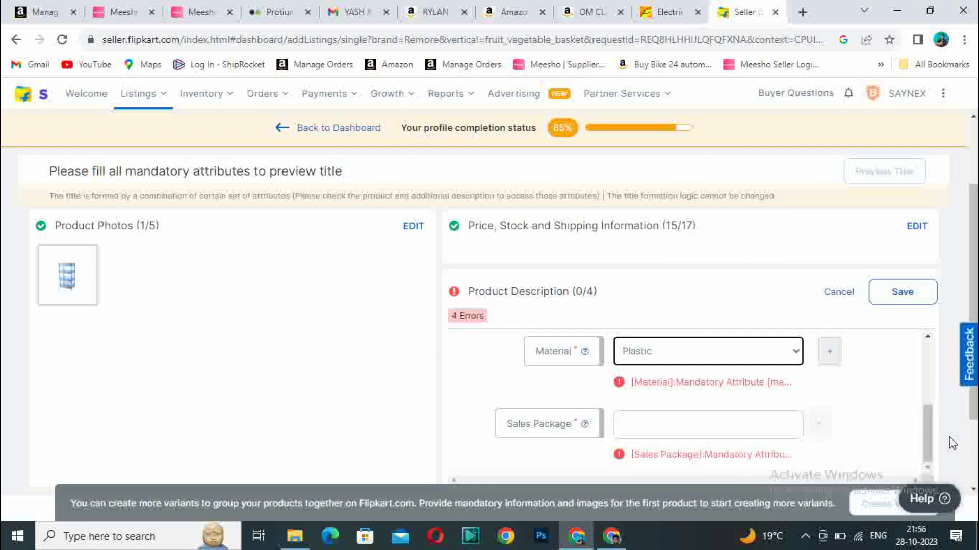
scroll(916, 341, down, 2)
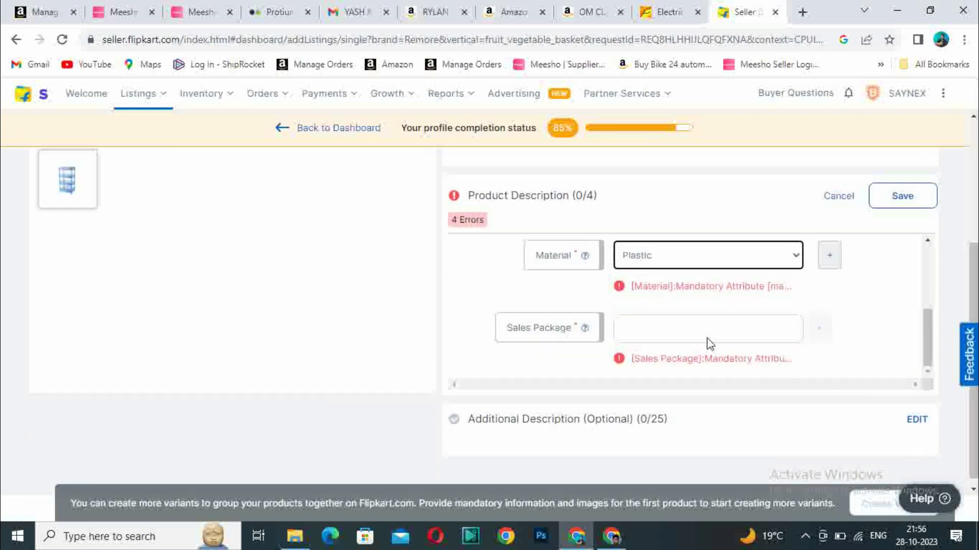
click(663, 339)
text(1)
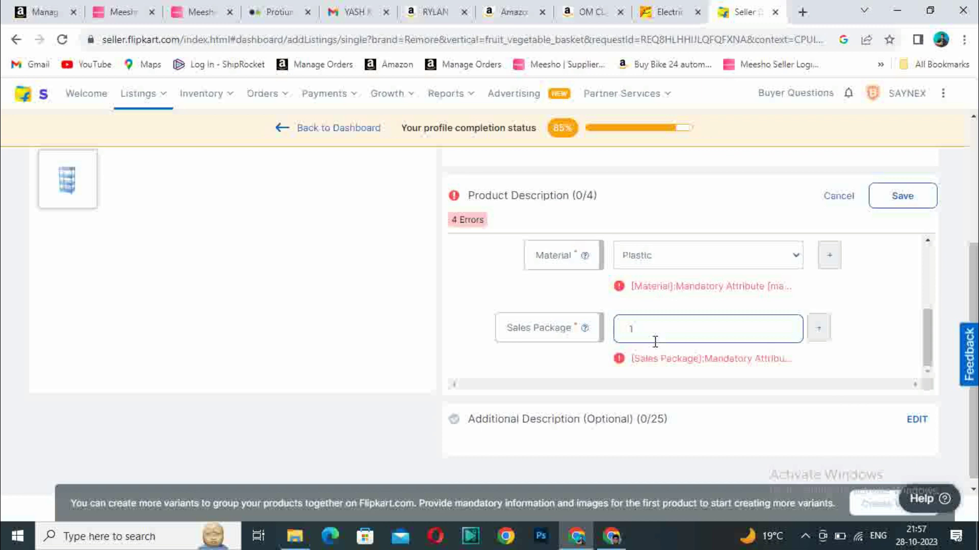
click(898, 202)
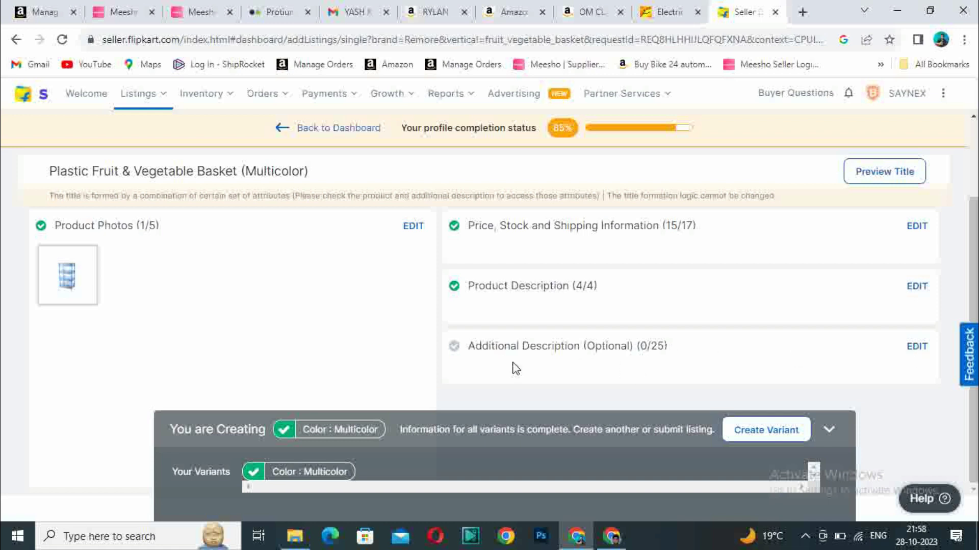
Open the optional additional description for editing and enter "Remore Vegetable Storage Rack" as the description.
click(917, 347)
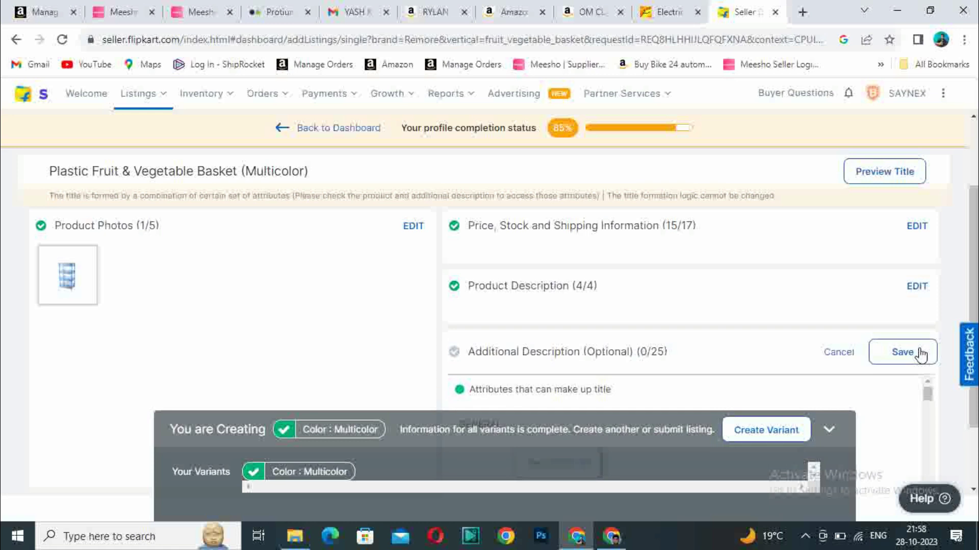
click(830, 433)
scroll(765, 408, down, 2)
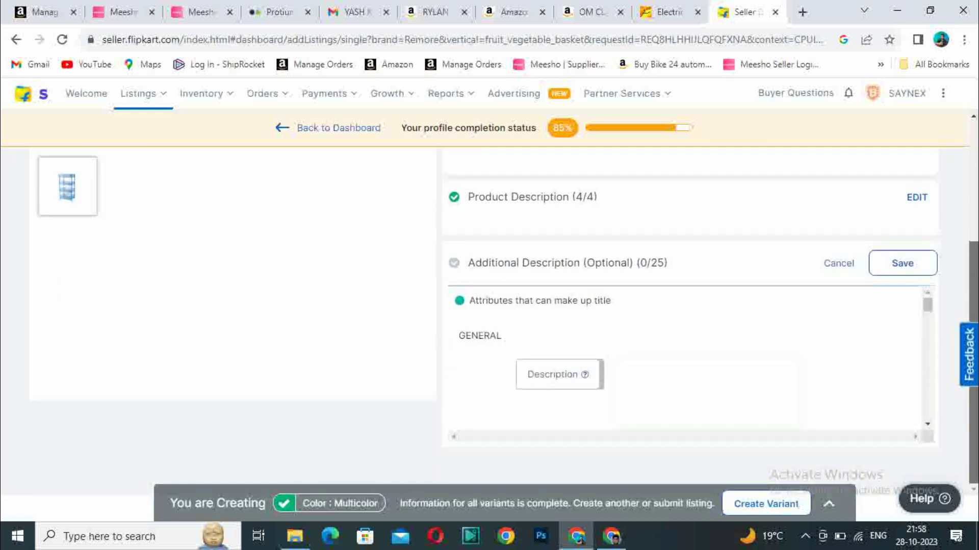
click(729, 399)
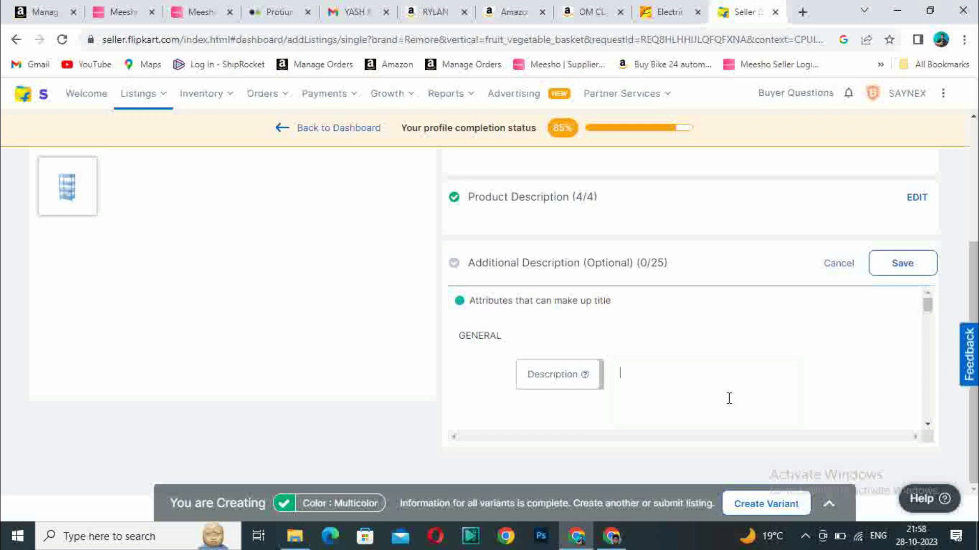
text(Remore Vegetable Storage Rack)
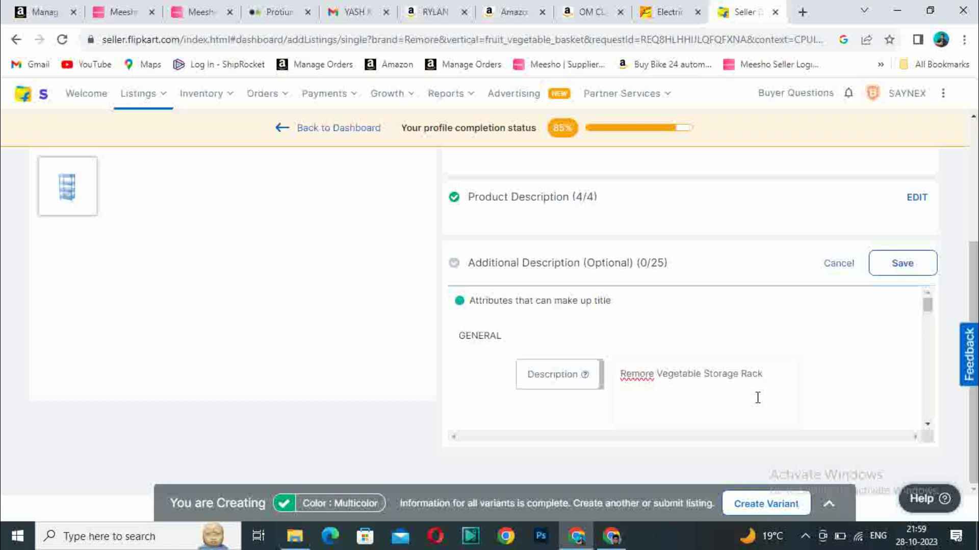
Search the web for Flipkart in a new browser tab and open the Flipkart shopping site.
click(806, 15)
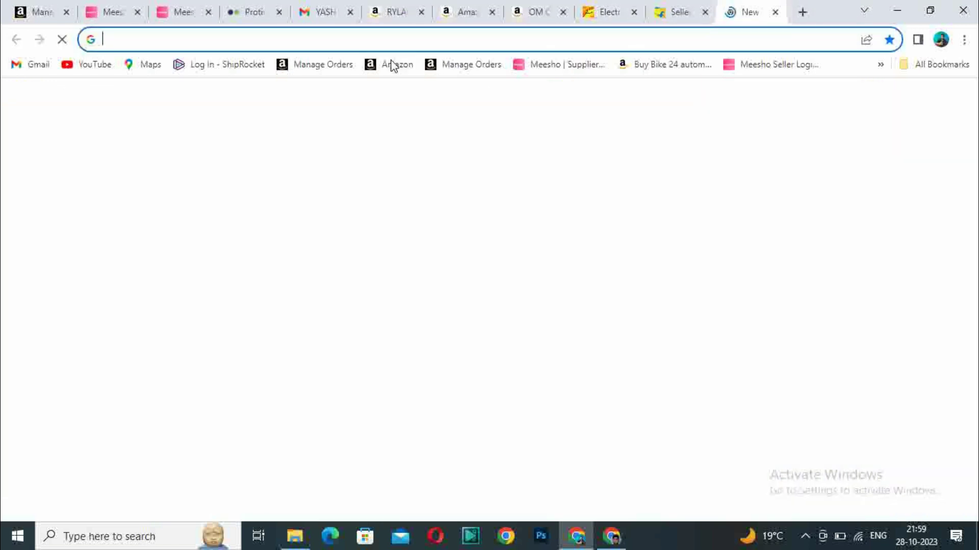
text(F:)
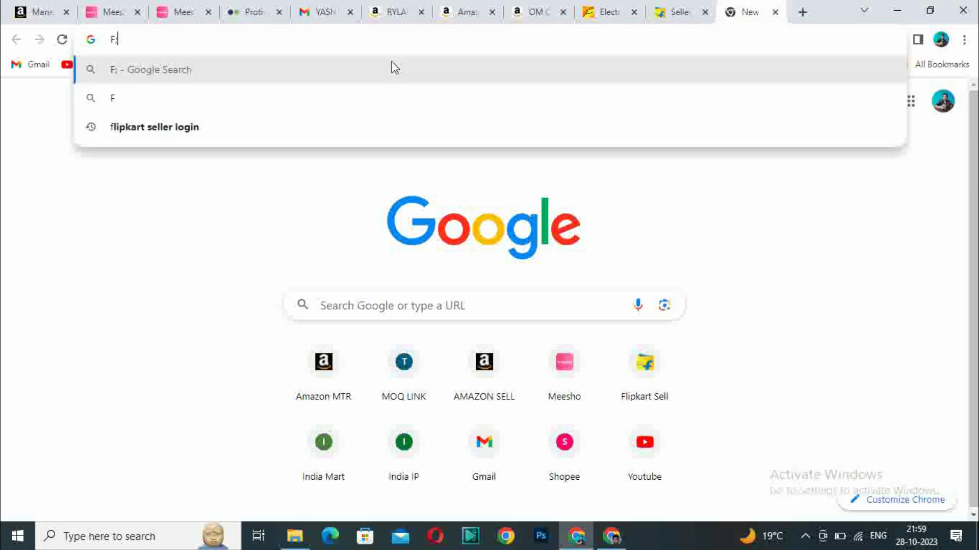
key(BackSpace)
text(lipkart)
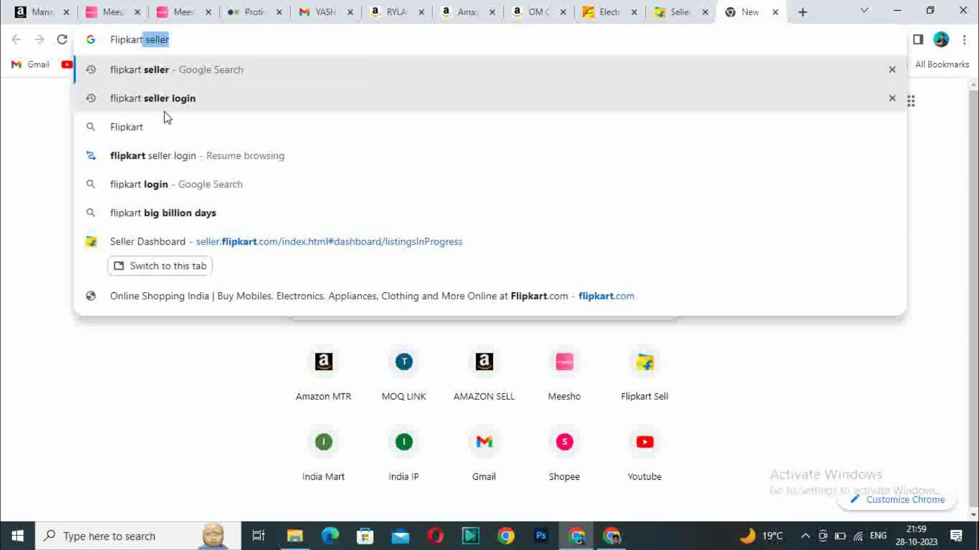
click(162, 128)
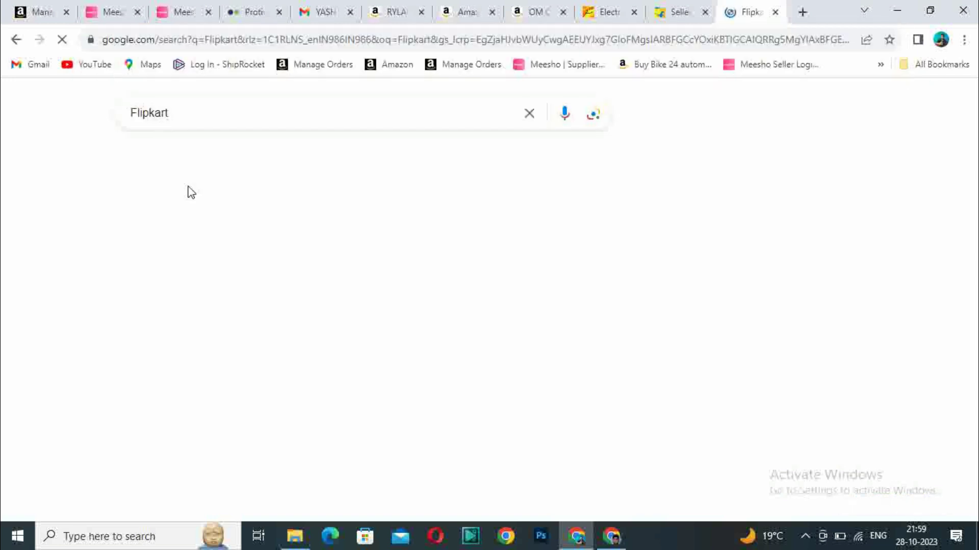
click(159, 234)
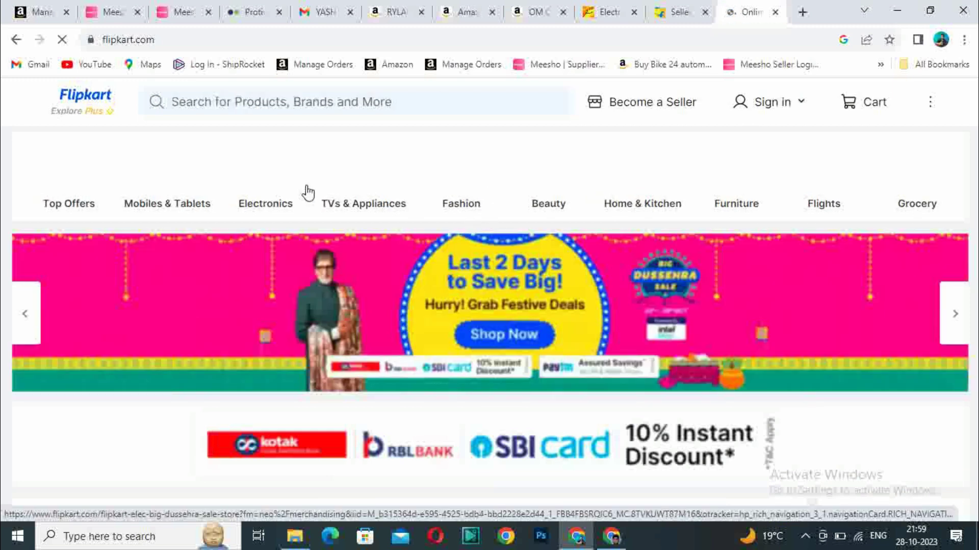
Search the Flipkart shopping site for "Vegetable Rack".
click(309, 89)
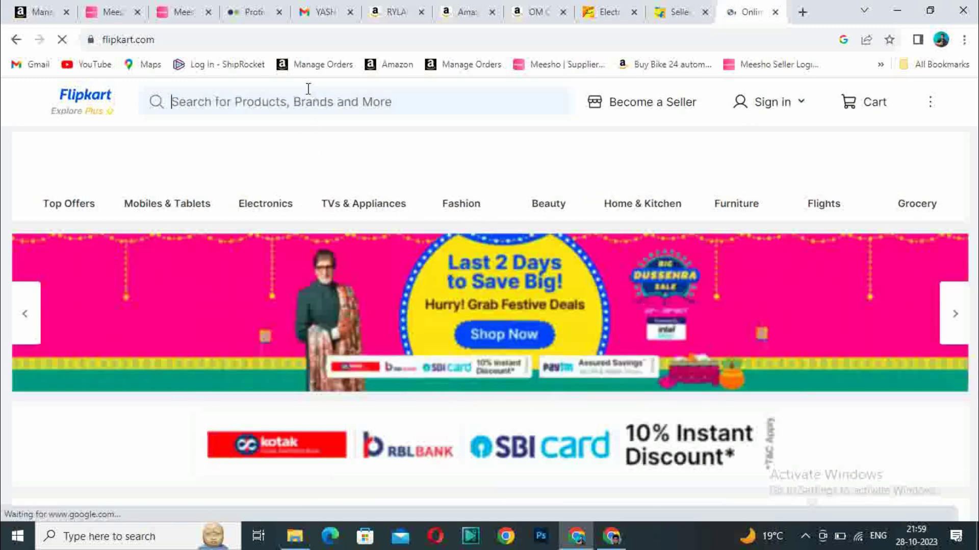
text(Vege)
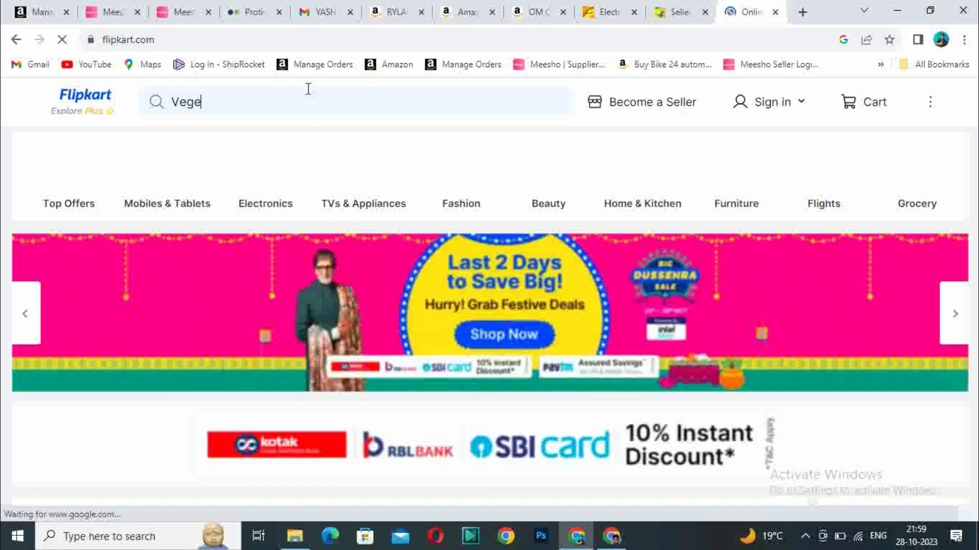
text(table R)
text(ad)
text(k)
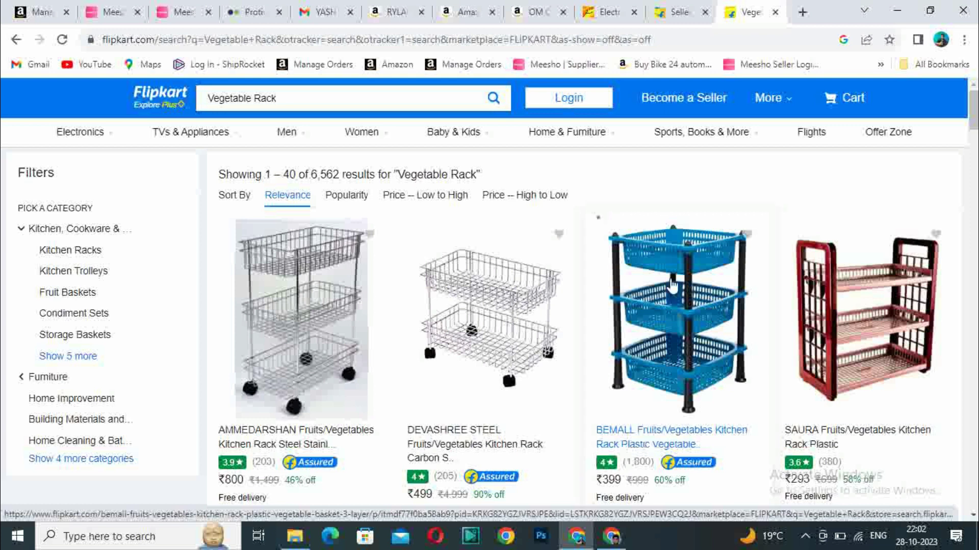
Open the blue BEMALL three-layer plastic vegetable rack product page and review its description for reference.
click(663, 331)
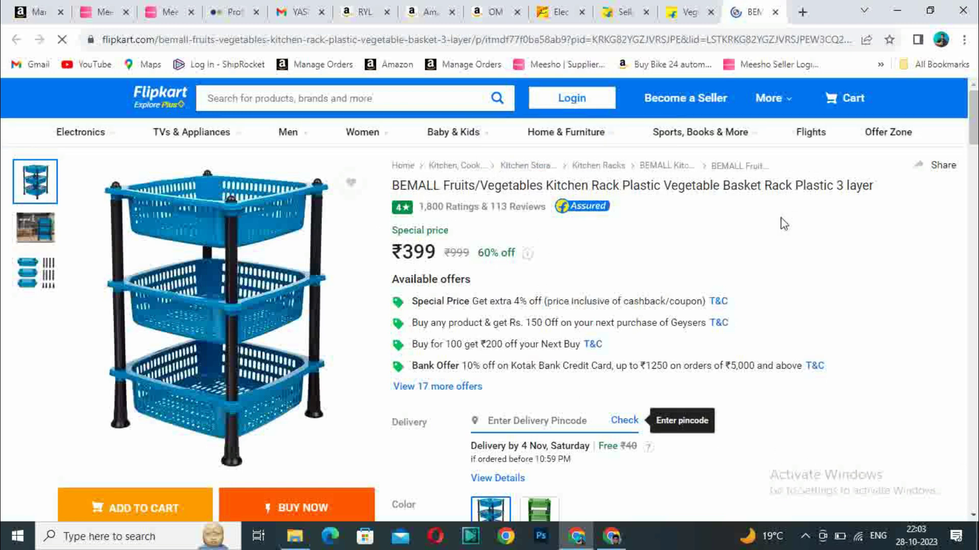
scroll(636, 378, down, 6)
scroll(636, 378, down, 3)
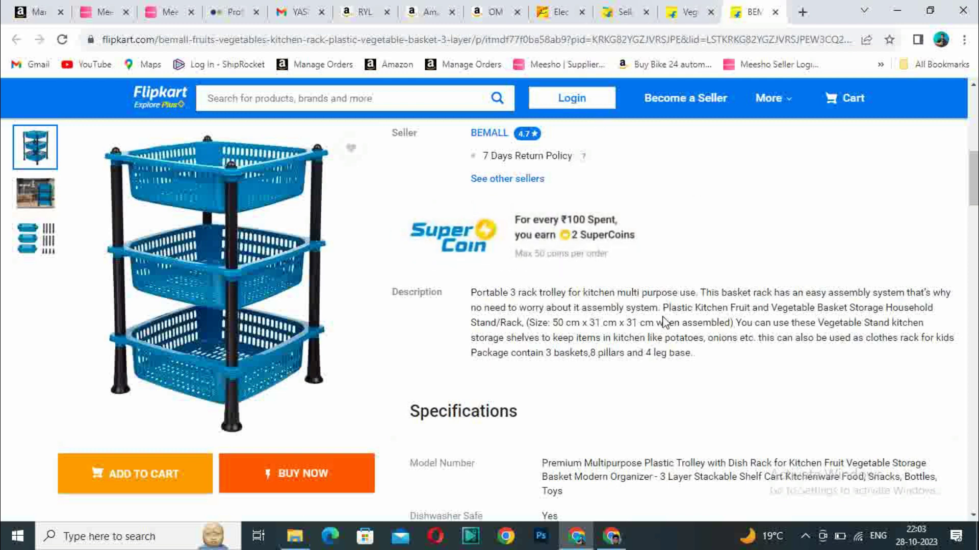
click(688, 11)
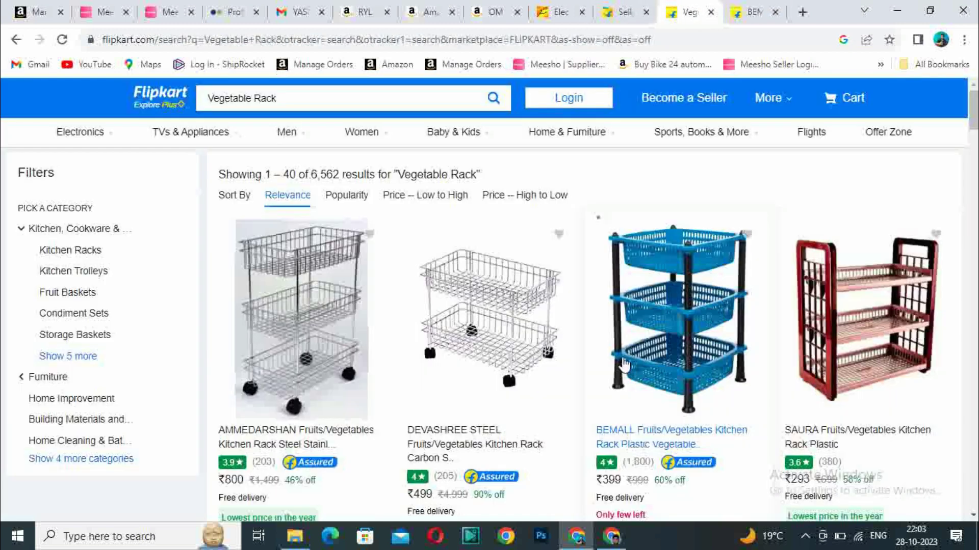
Return to the seller listing and extend the description to "Remore Vegetable Storage Rack For Home & Kitchen Multicolor Product".
click(615, 13)
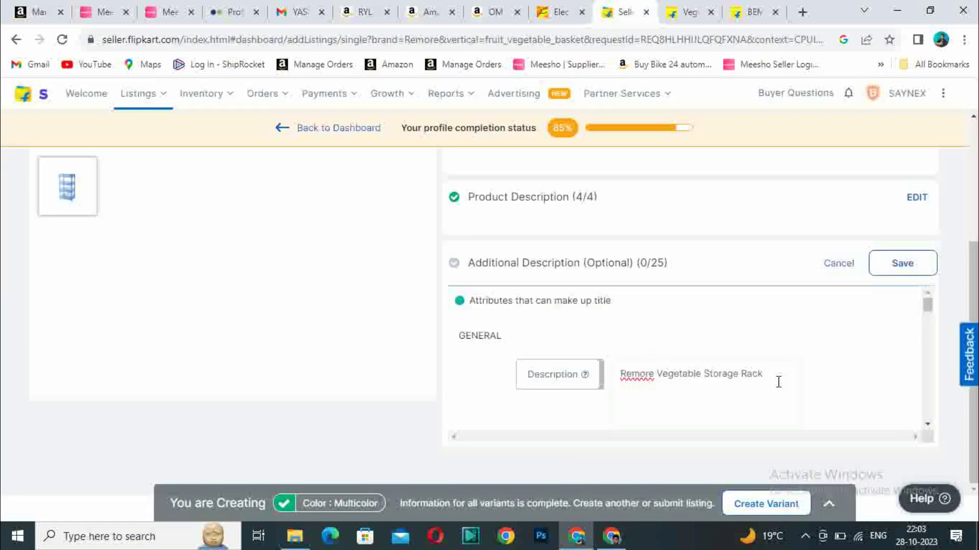
text(For Home & Kitchen Multicolor)
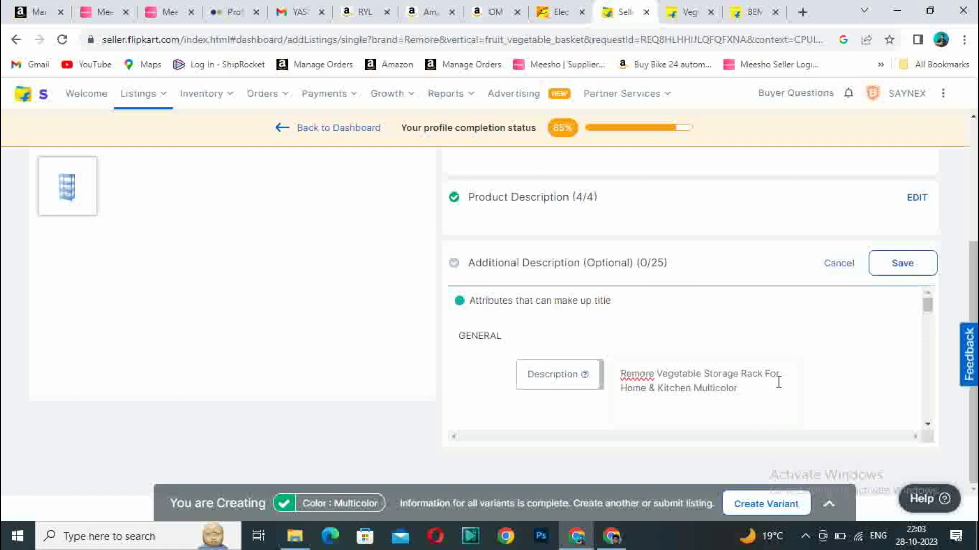
text( Product)
drag(931, 310, 933, 314)
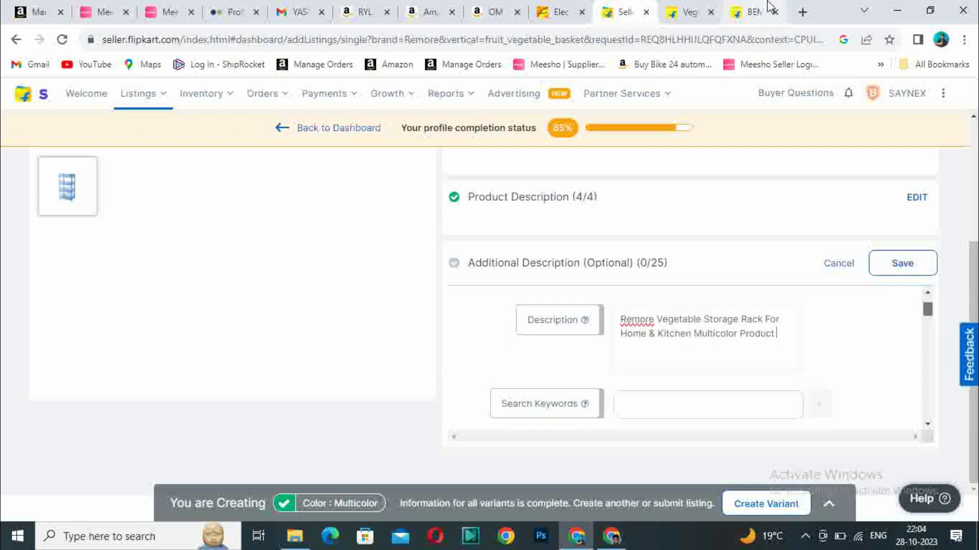
Recheck the BEMALL rack's description and the vegetable rack search results, and return to the seller listing.
click(752, 12)
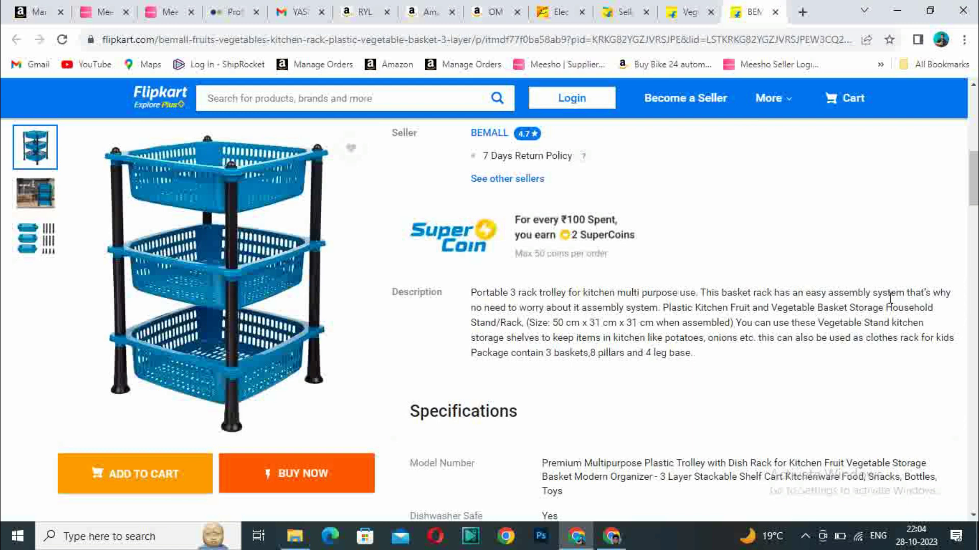
click(688, 11)
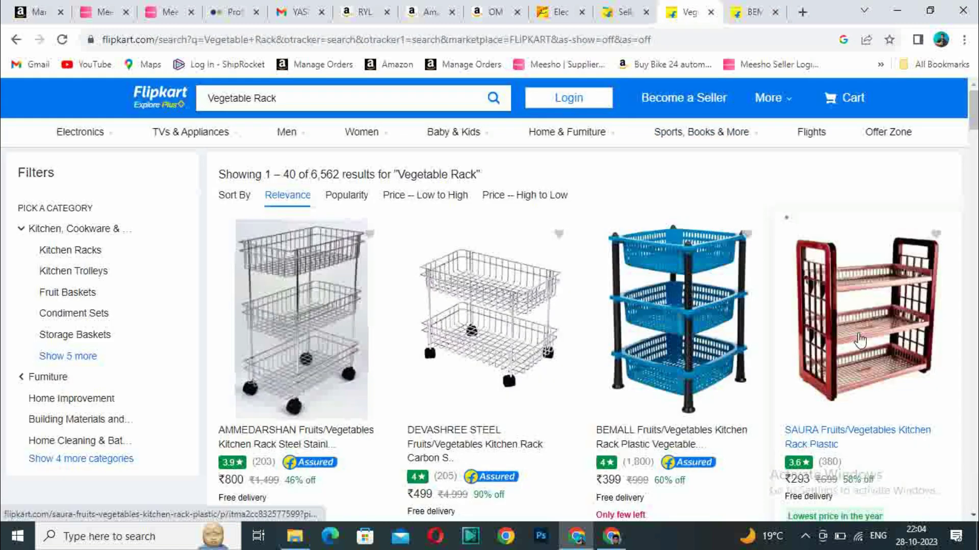
click(625, 12)
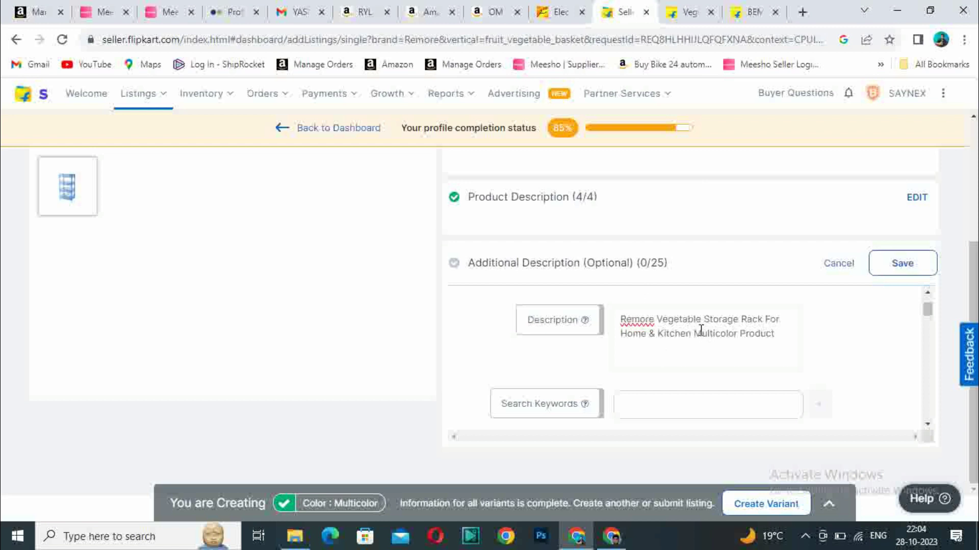
Look up Flipkart's search suggestions for "Vegetable Rack" as reference for the listing's search keywords.
scroll(713, 357, down, 2)
click(731, 323)
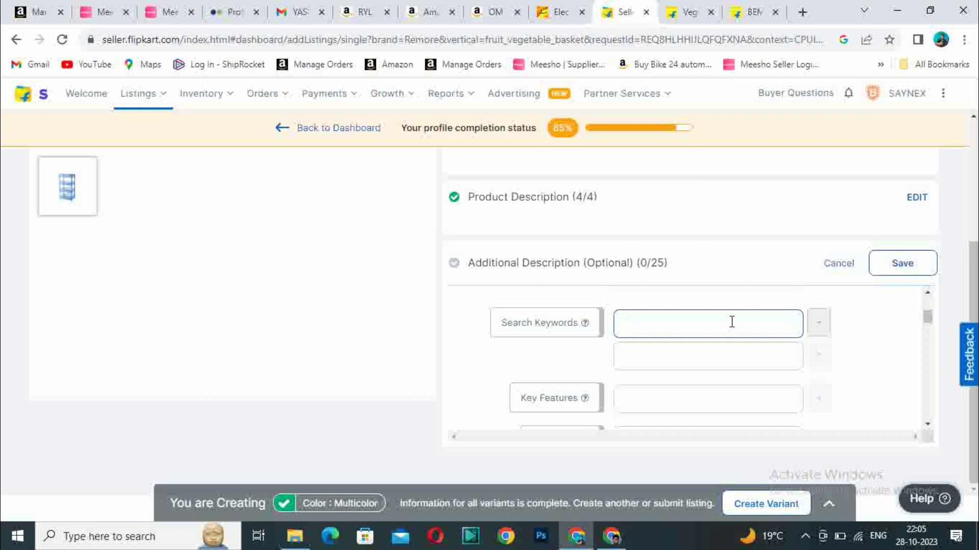
click(686, 12)
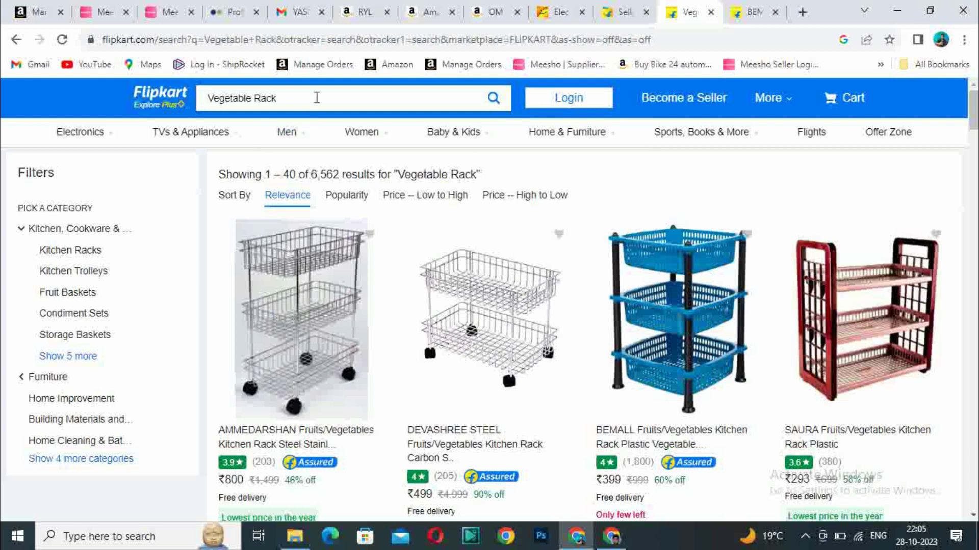
click(303, 103)
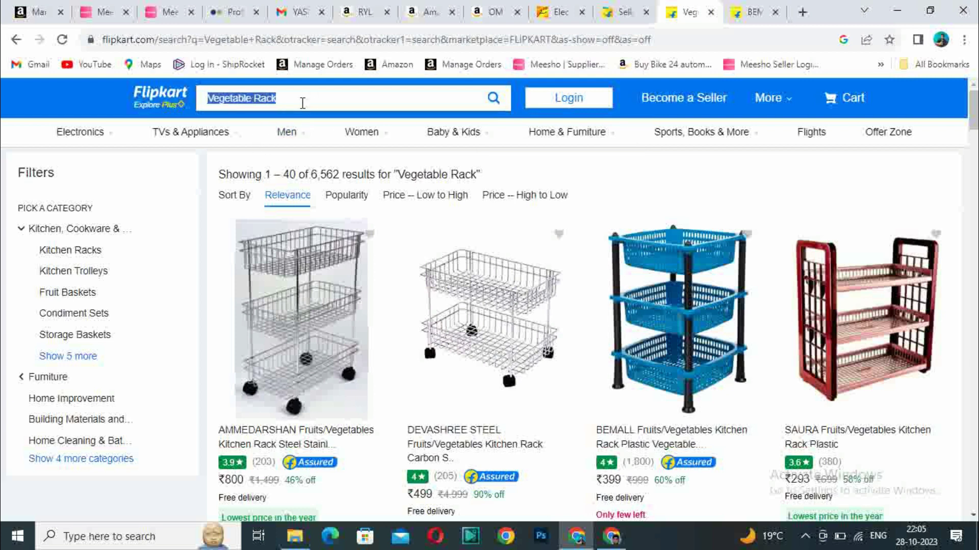
click(302, 103)
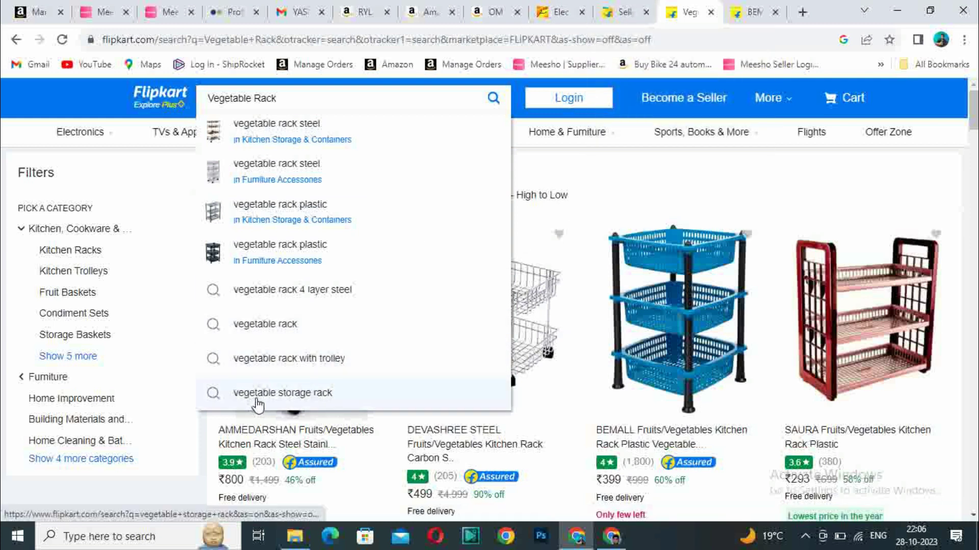
Add "Vegetable Rack For Plastic" and "Vegetable Rack 4 Rack" as the listing's search keywords.
click(625, 12)
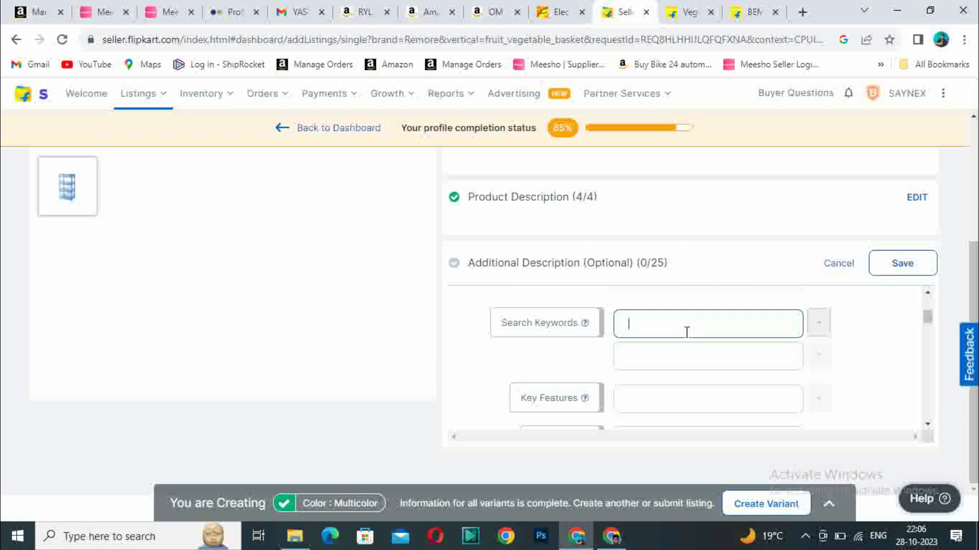
text(Vegetable Rack For Plastic)
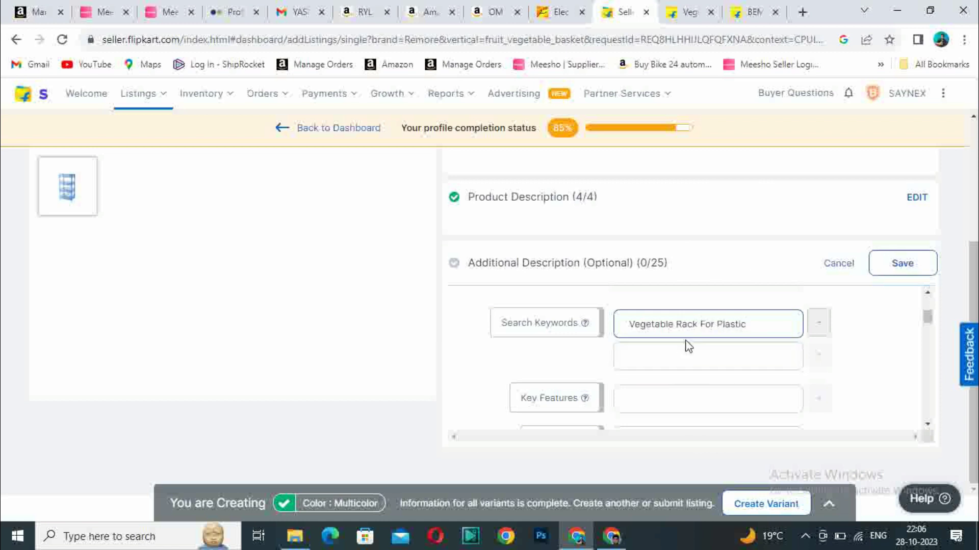
triple_click(704, 325)
key(ctrl+c)
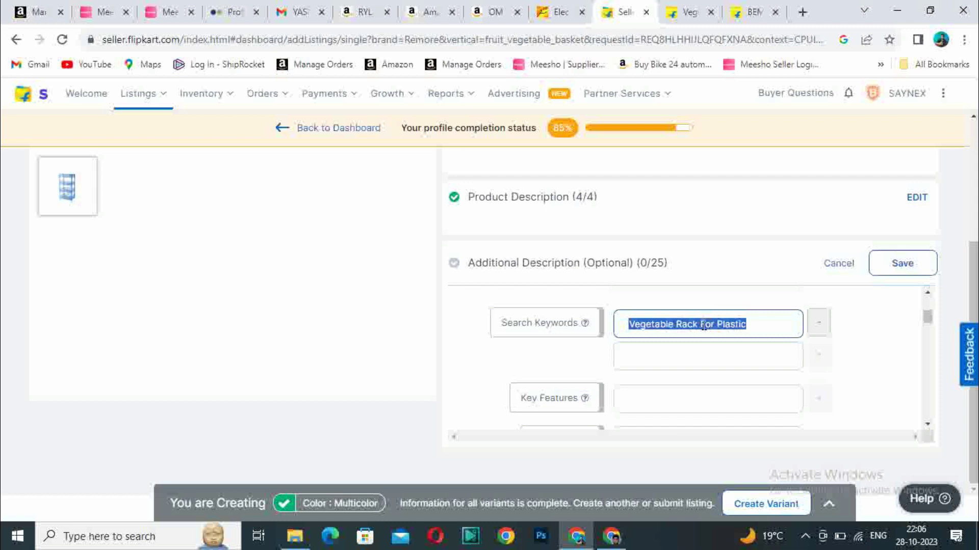
click(687, 360)
key(ctrl+v)
key(BackSpace)
key(BackSpace)
key(BackSpace)
key(BackSpace)
key(BackSpace)
key(BackSpace)
key(BackSpace)
key(BackSpace)
key(BackSpace)
key(BackSpace)
key(BackSpace)
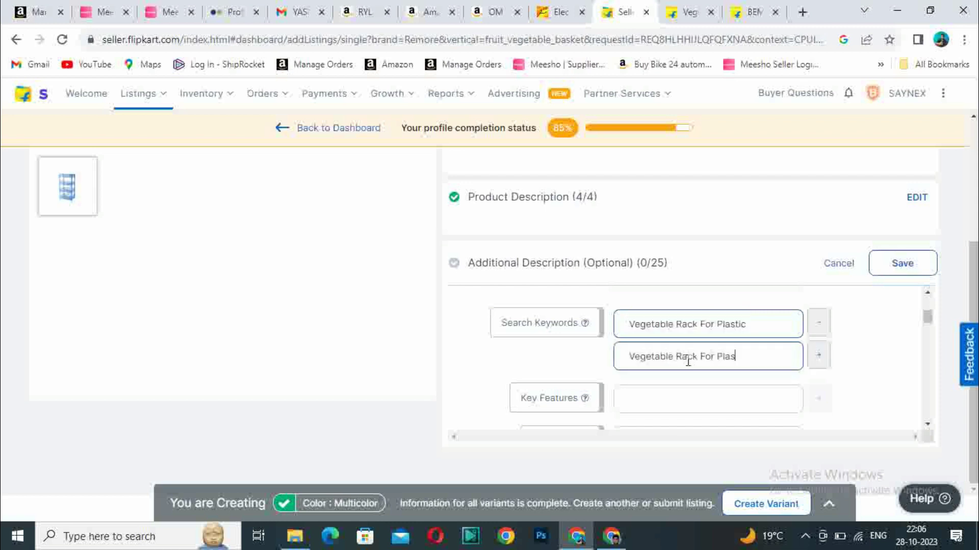
text(4 Rack)
Set the number of tiers to 4 and the shape to Square in the additional description.
scroll(924, 316, down, 1)
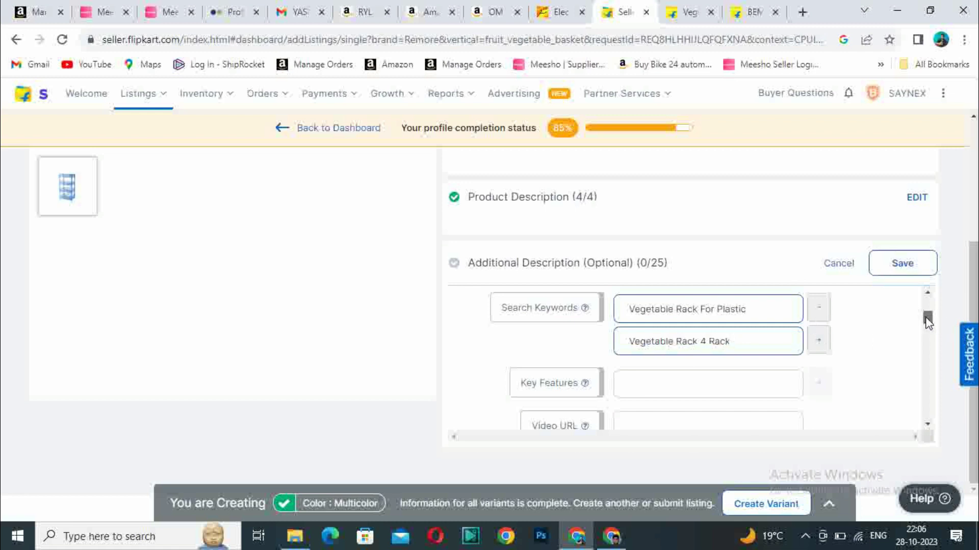
scroll(926, 321, down, 1)
click(720, 358)
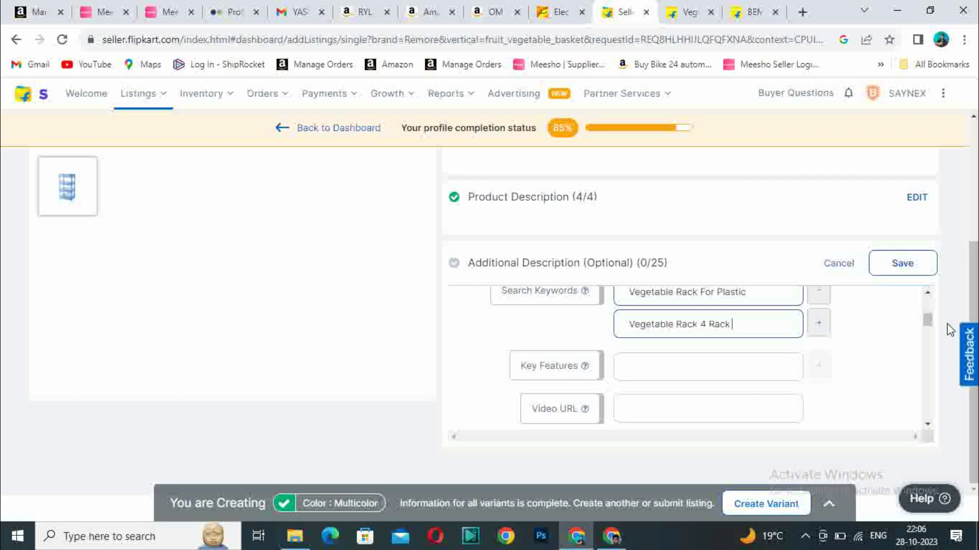
scroll(928, 322, down, 1)
scroll(928, 327, down, 4)
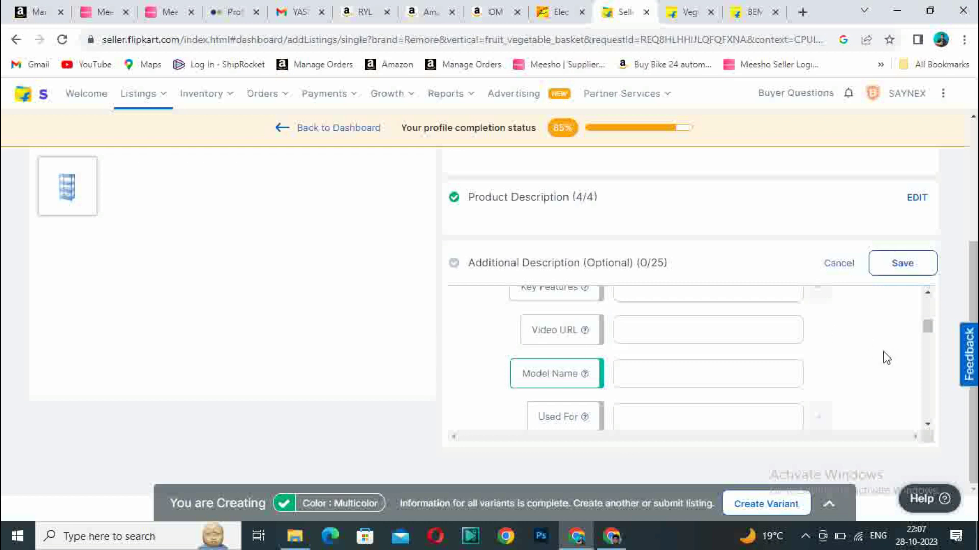
drag(927, 325, 926, 335)
click(689, 318)
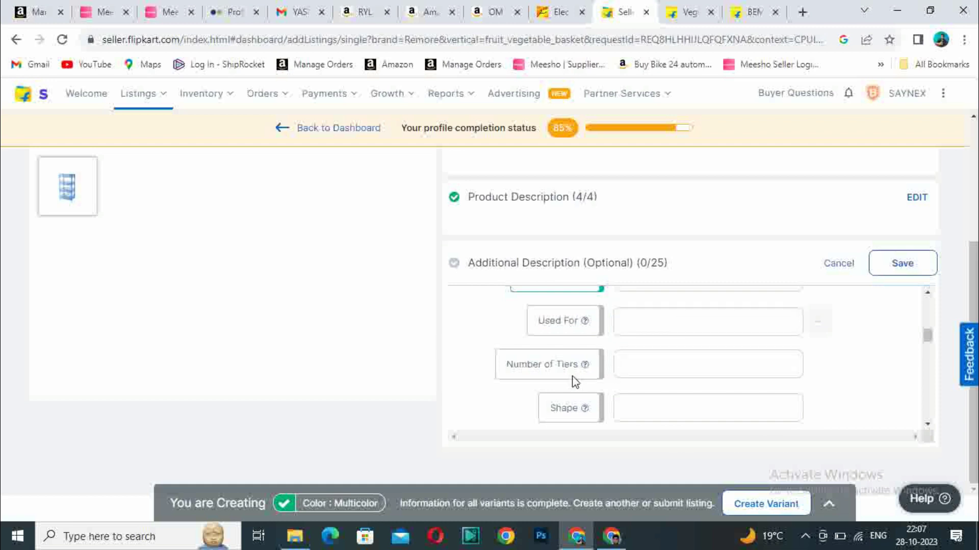
click(655, 366)
text(4)
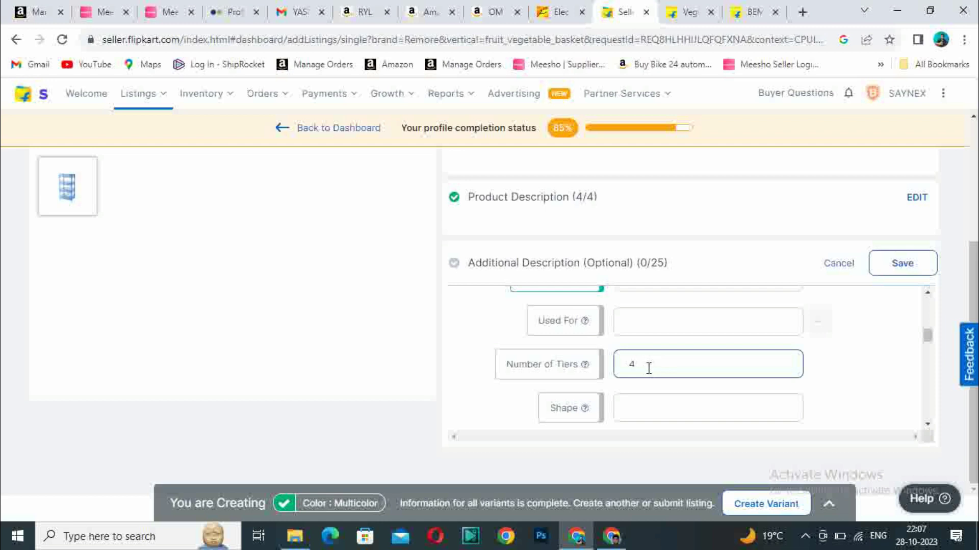
scroll(930, 338, down, 1)
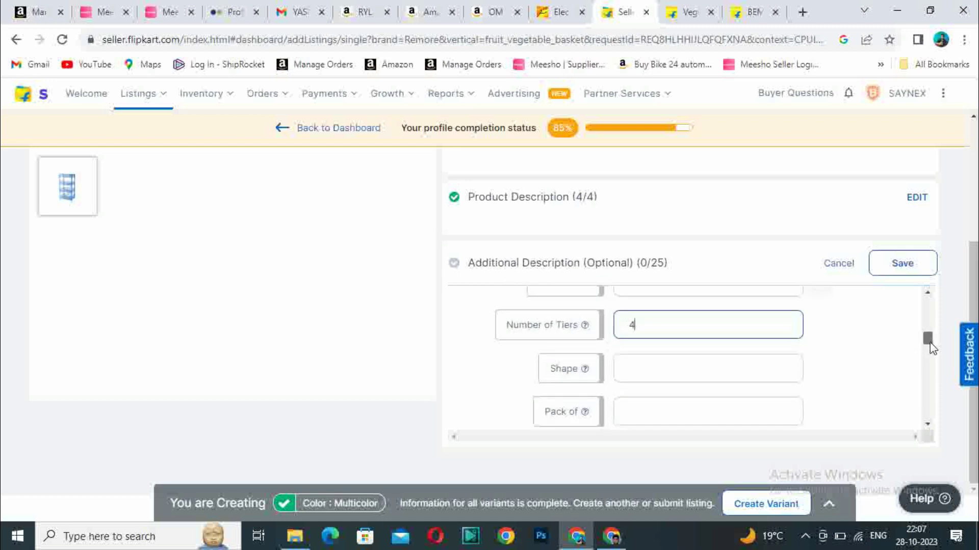
click(716, 368)
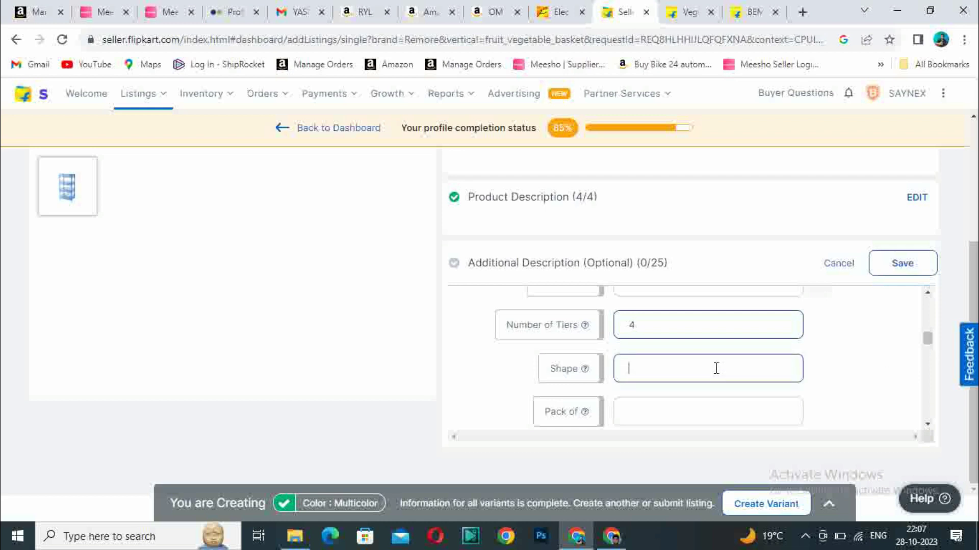
text(Square)
Set the product's width to 20 inches and its height to 10 inches.
scroll(927, 351, down, 3)
click(660, 340)
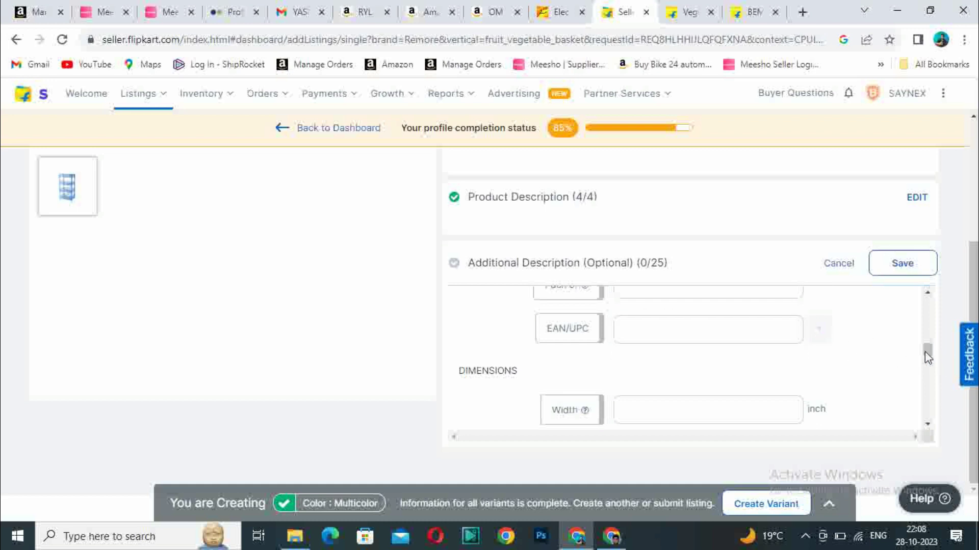
scroll(925, 351, down, 1)
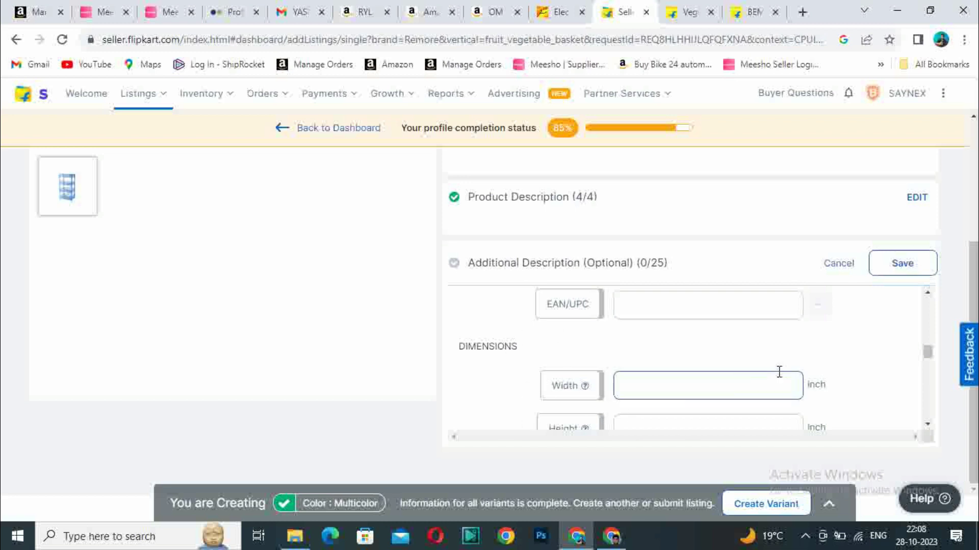
scroll(928, 354, down, 1)
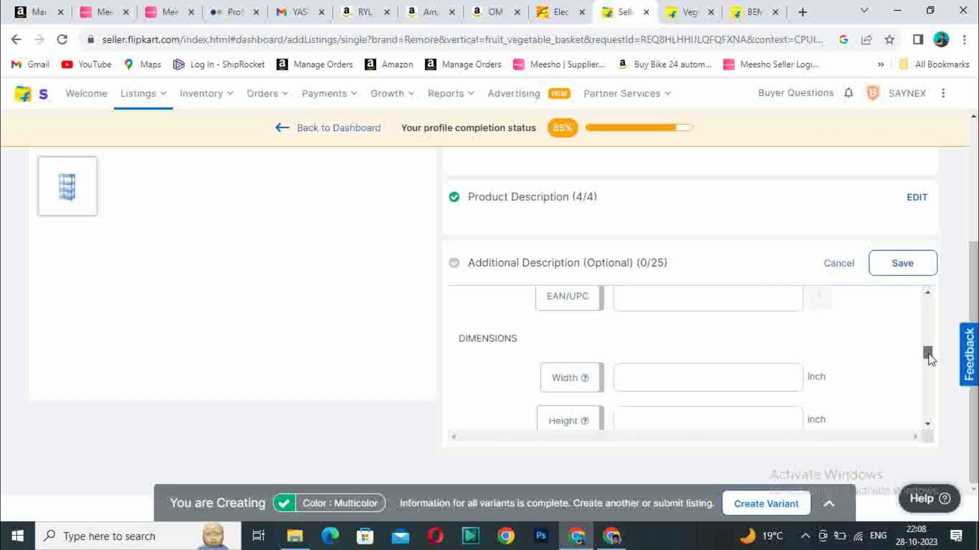
scroll(927, 352, down, 1)
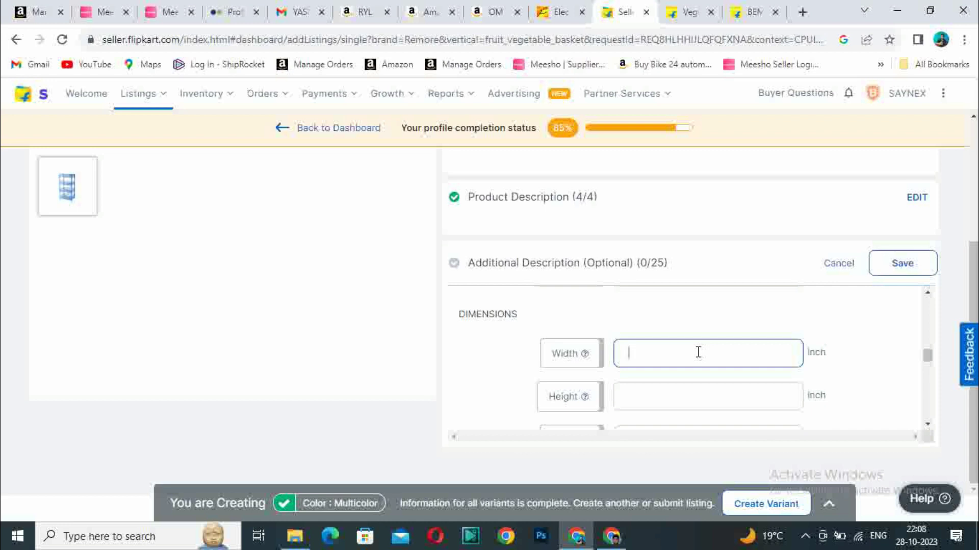
text(20)
click(674, 403)
text(10)
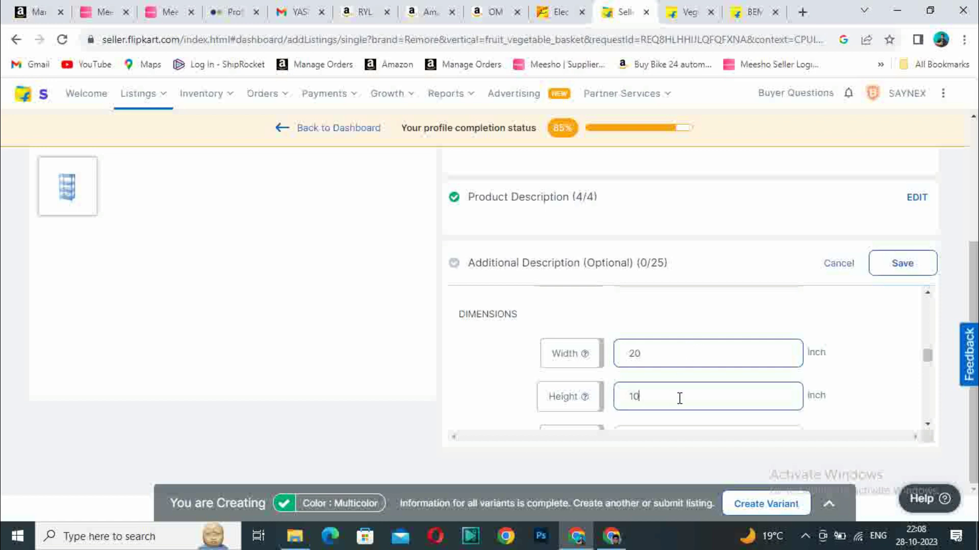
Set the product's depth to 20 inches in the dimensions of the additional description.
scroll(790, 382, down, 3)
click(666, 327)
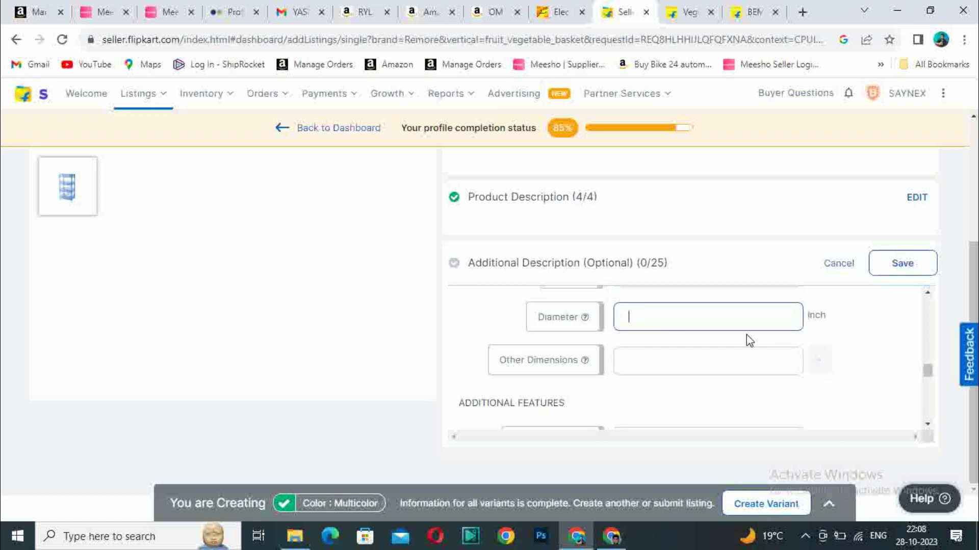
scroll(746, 337, up, 3)
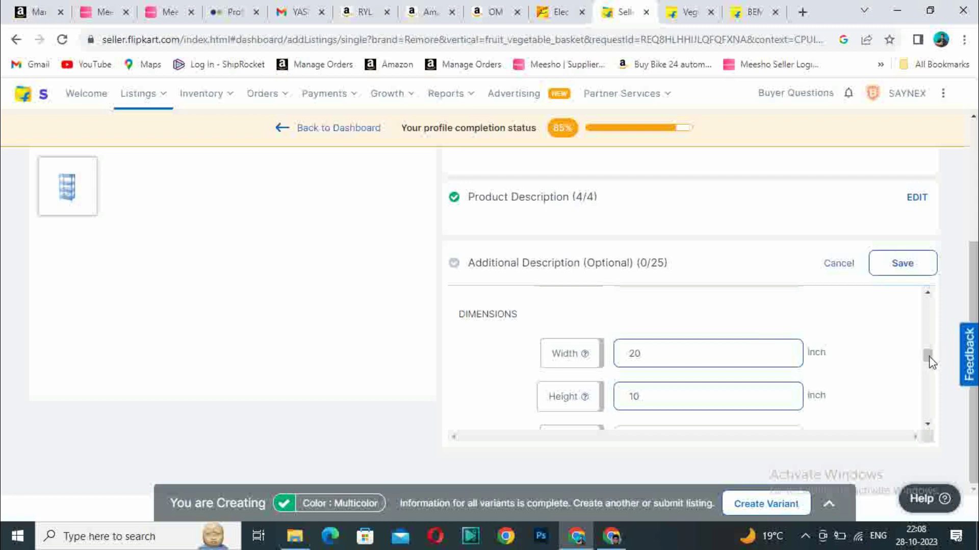
drag(929, 363, 930, 368)
click(658, 395)
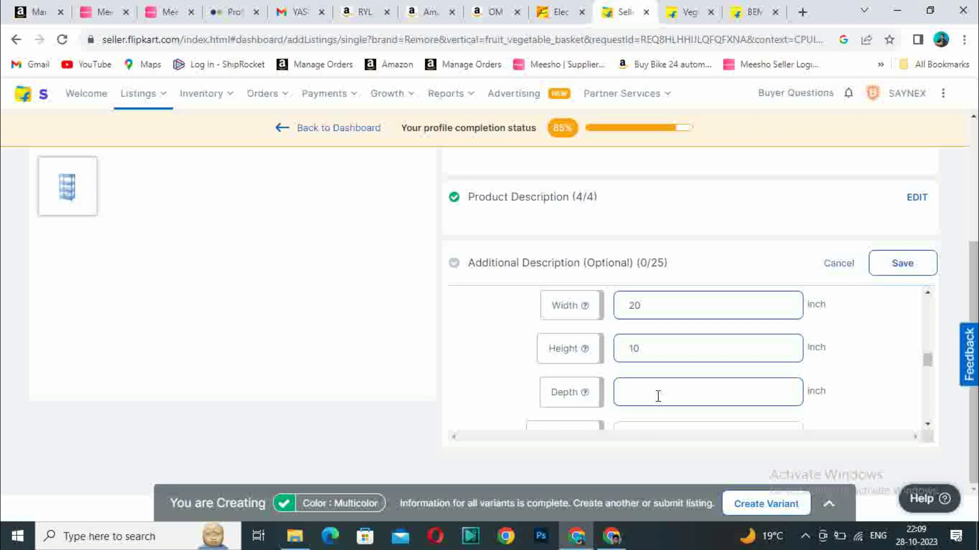
text(20)
mouse_move(928, 362)
mouse_down()
mouse_move(931, 378)
mouse_move(925, 368)
mouse_up()
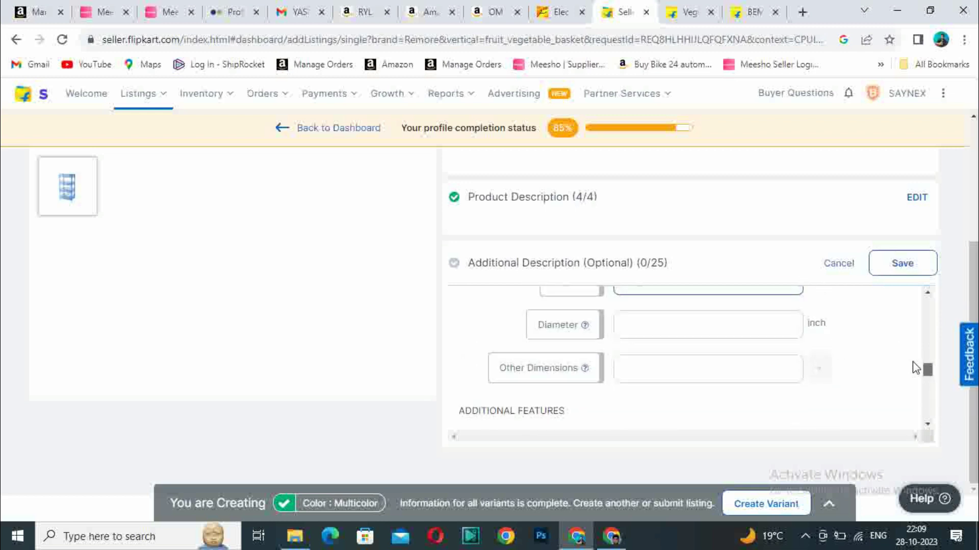
click(715, 324)
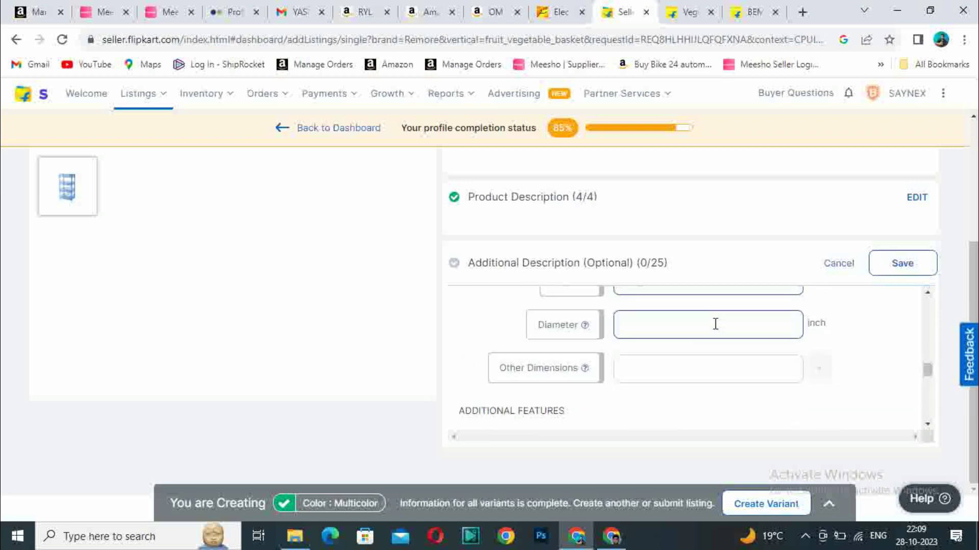
click(695, 367)
click(902, 356)
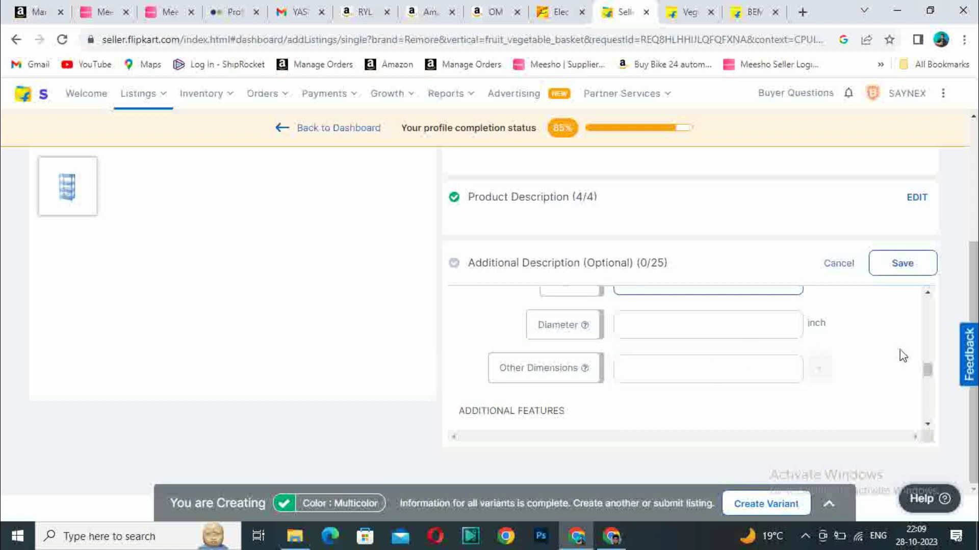
Set Built-in Handle to No and Foldable to Yes in the additional features.
scroll(928, 375, down, 2)
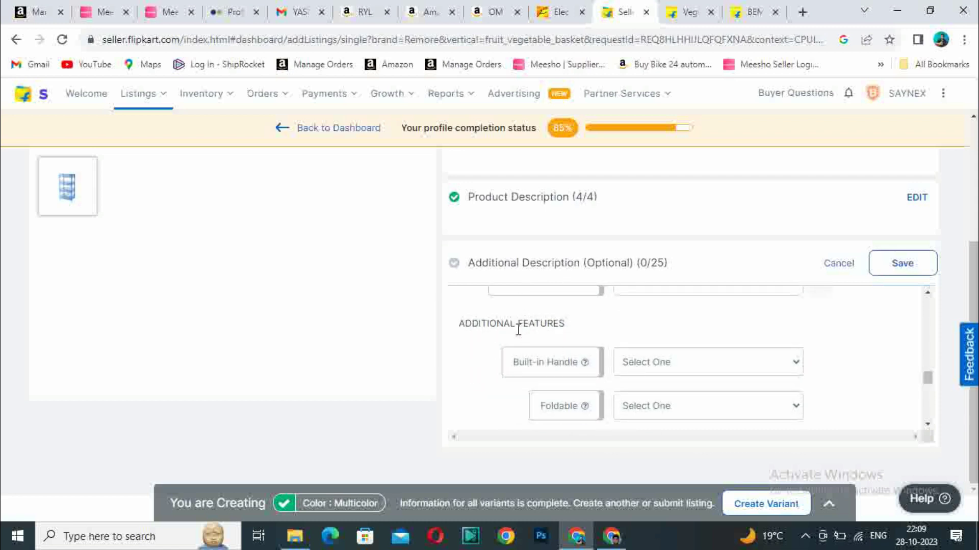
drag(927, 377, 928, 379)
click(713, 349)
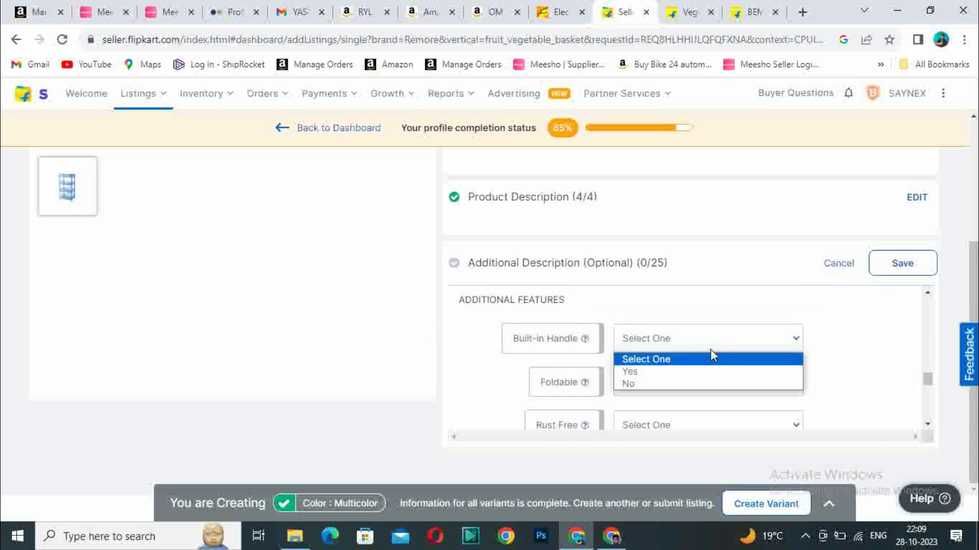
click(691, 383)
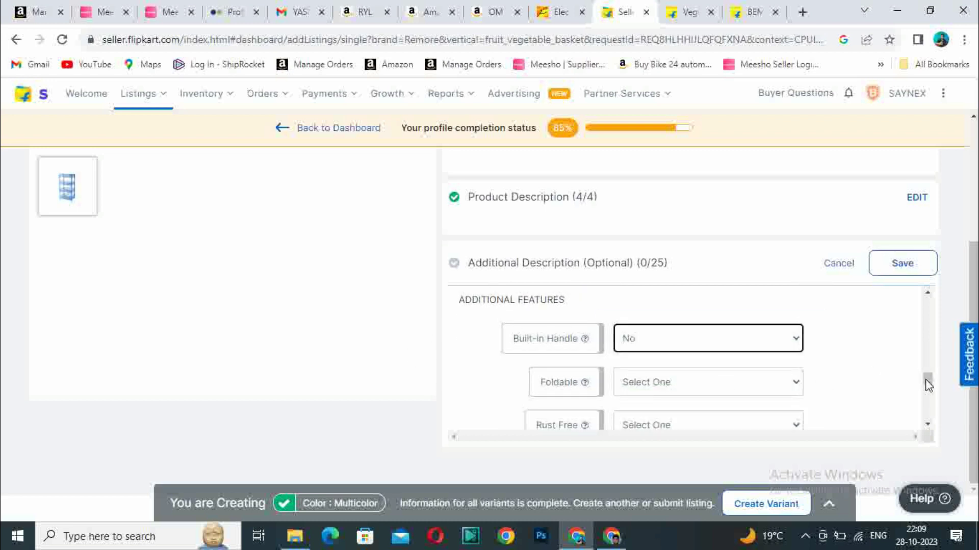
click(728, 386)
click(679, 414)
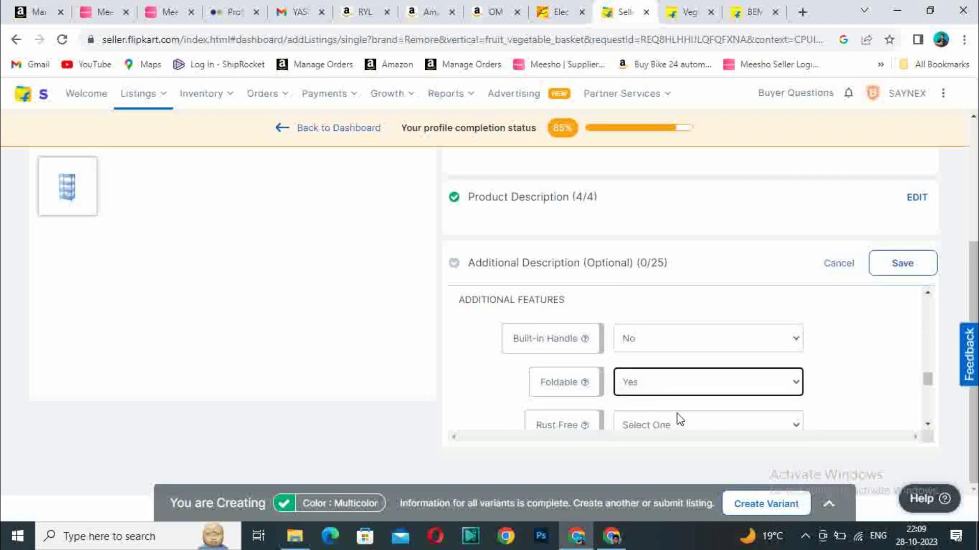
Set Rust Free to Yes and save the additional description without entering other features or a warranty.
scroll(927, 382, down, 2)
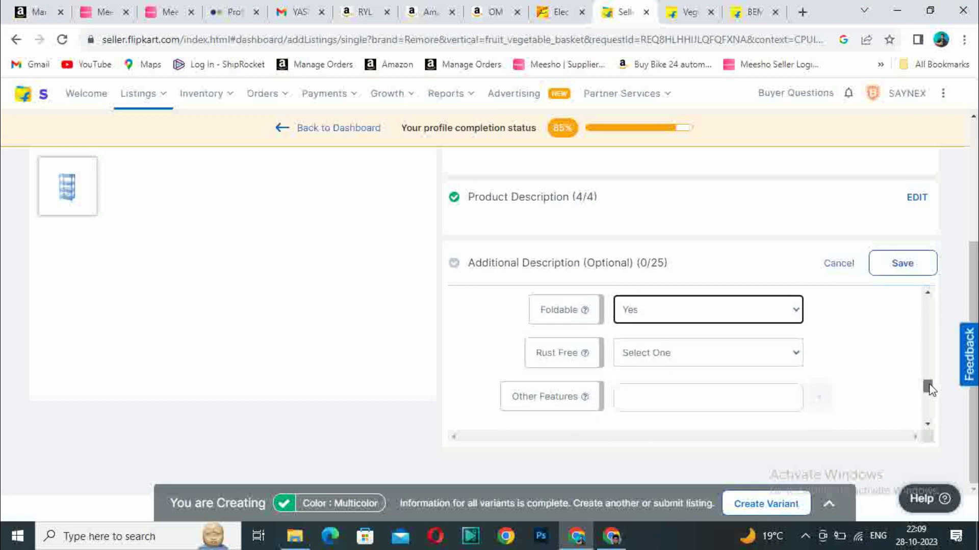
click(662, 361)
click(649, 392)
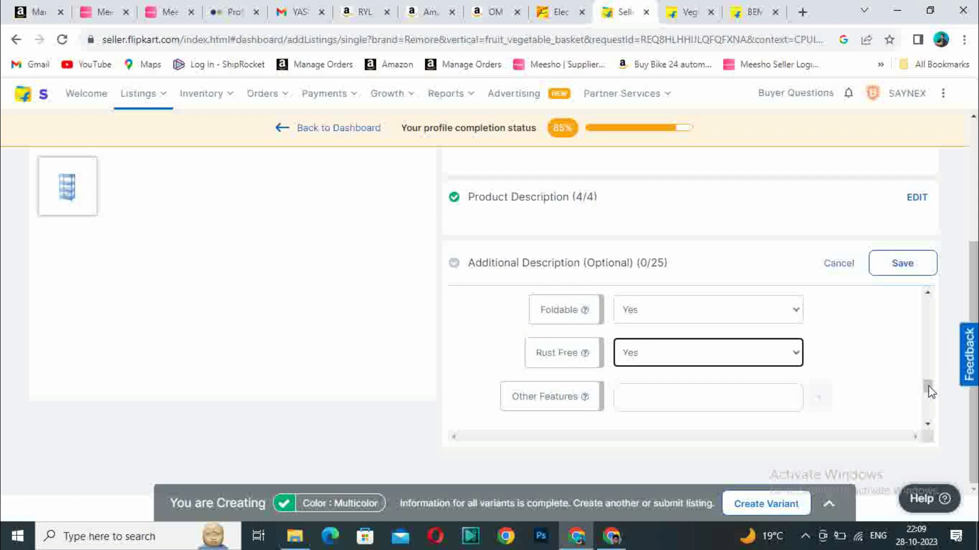
drag(931, 393, 931, 395)
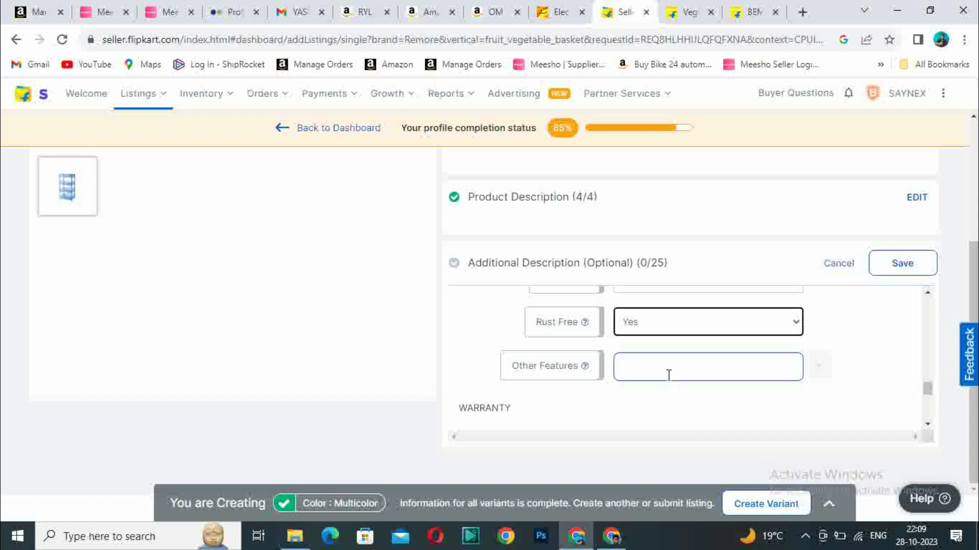
click(709, 375)
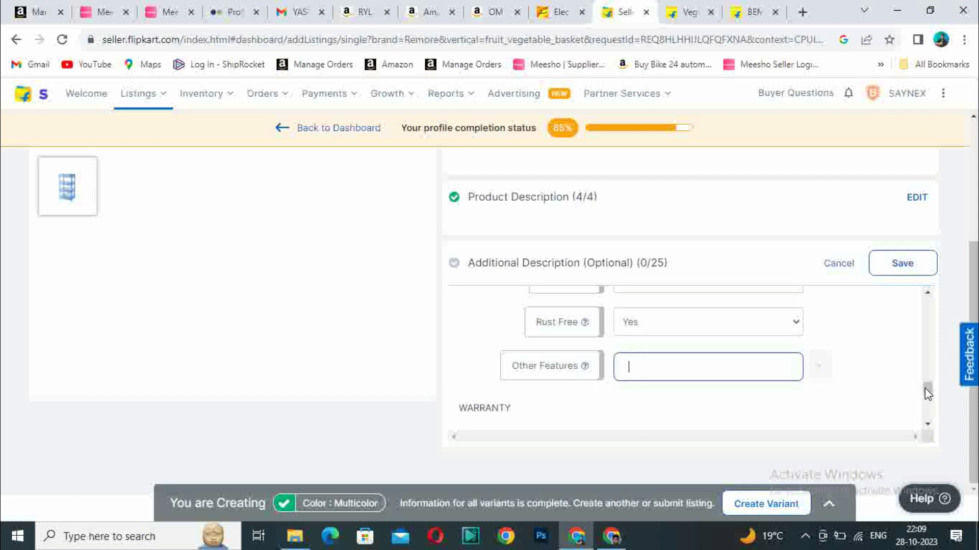
mouse_move(927, 393)
mouse_down()
mouse_move(927, 421)
mouse_move(933, 386)
mouse_move(932, 395)
mouse_up()
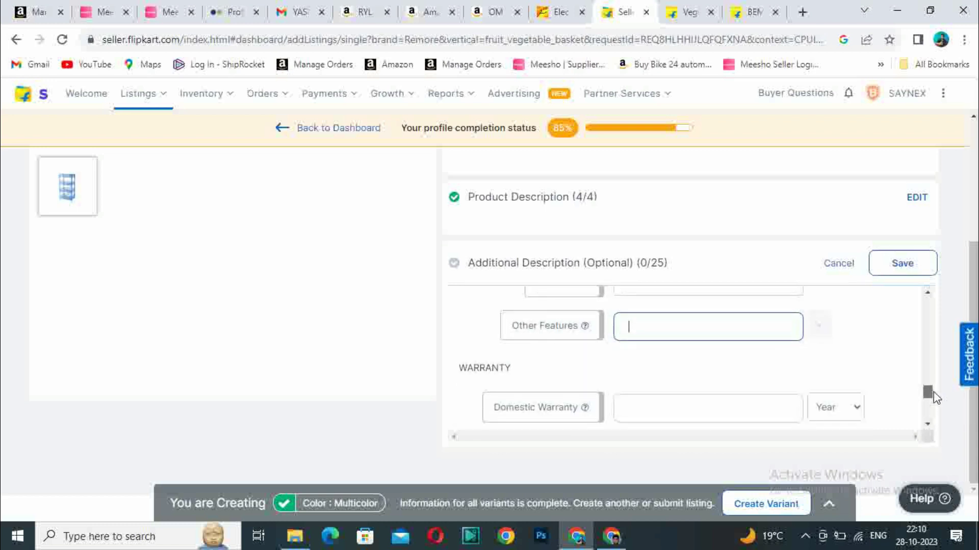
click(902, 263)
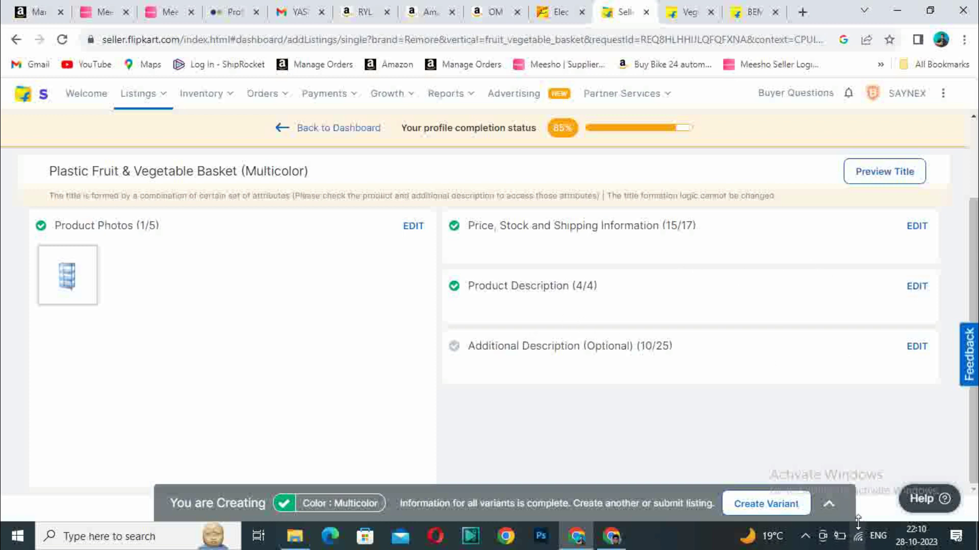
Send the vegetable rack listing to quality check and view its entry among the single listings in progress.
scroll(972, 306, up, 1)
scroll(973, 305, up, 1)
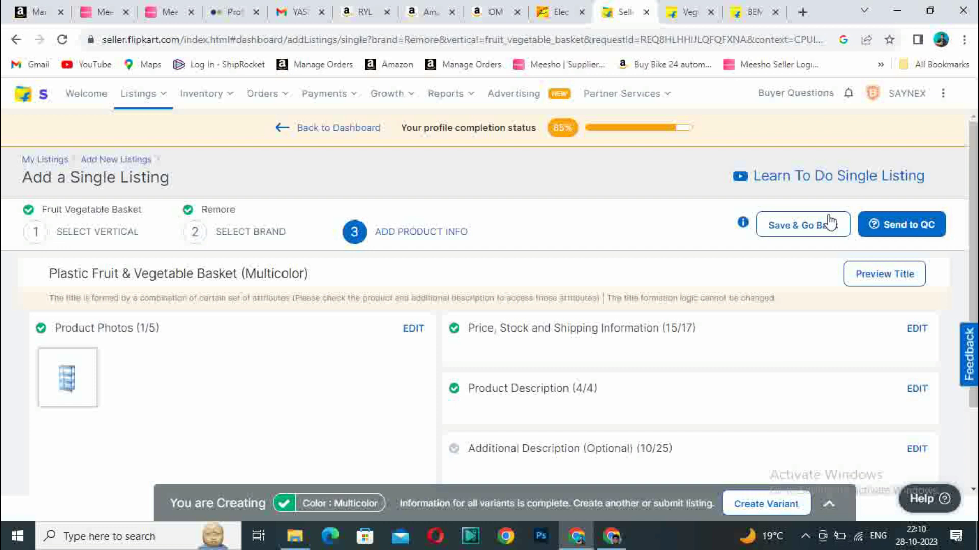
click(916, 226)
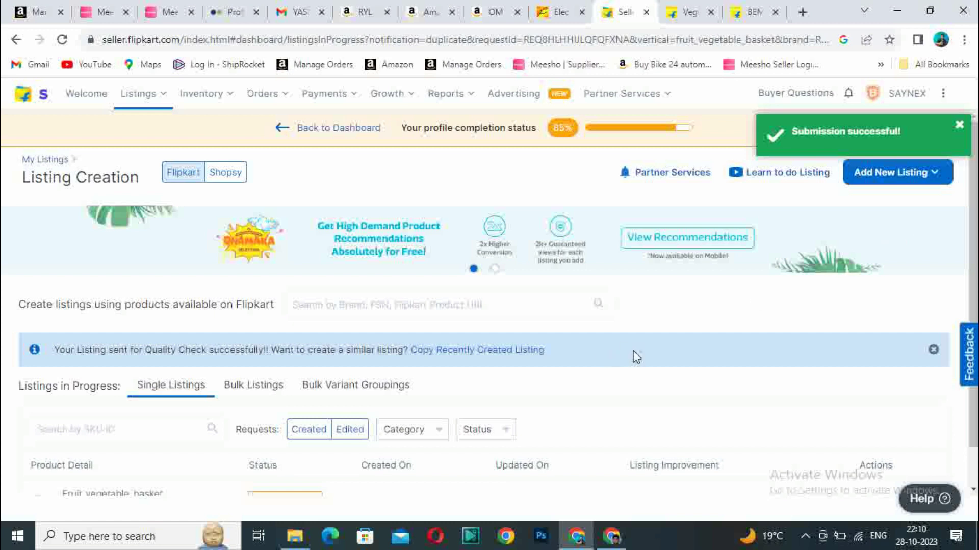
scroll(643, 352, down, 2)
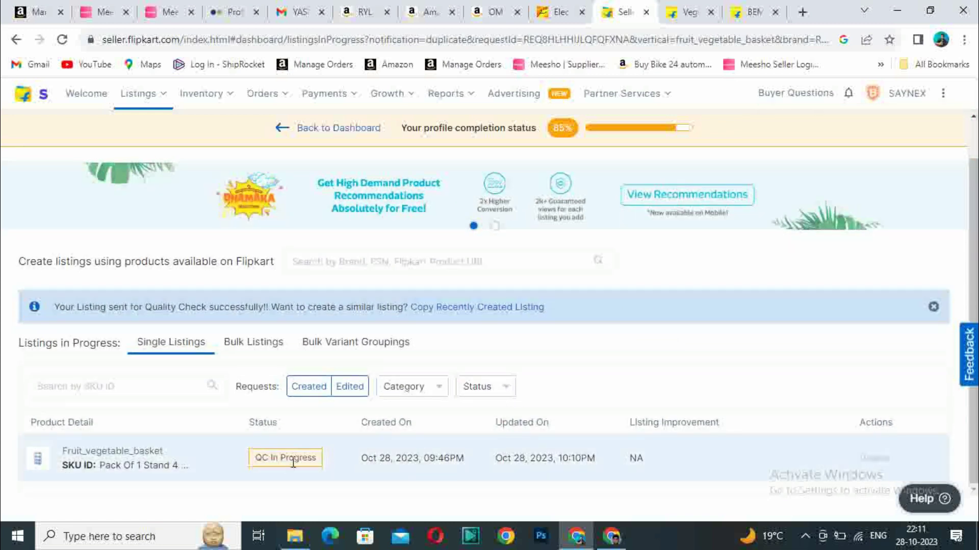